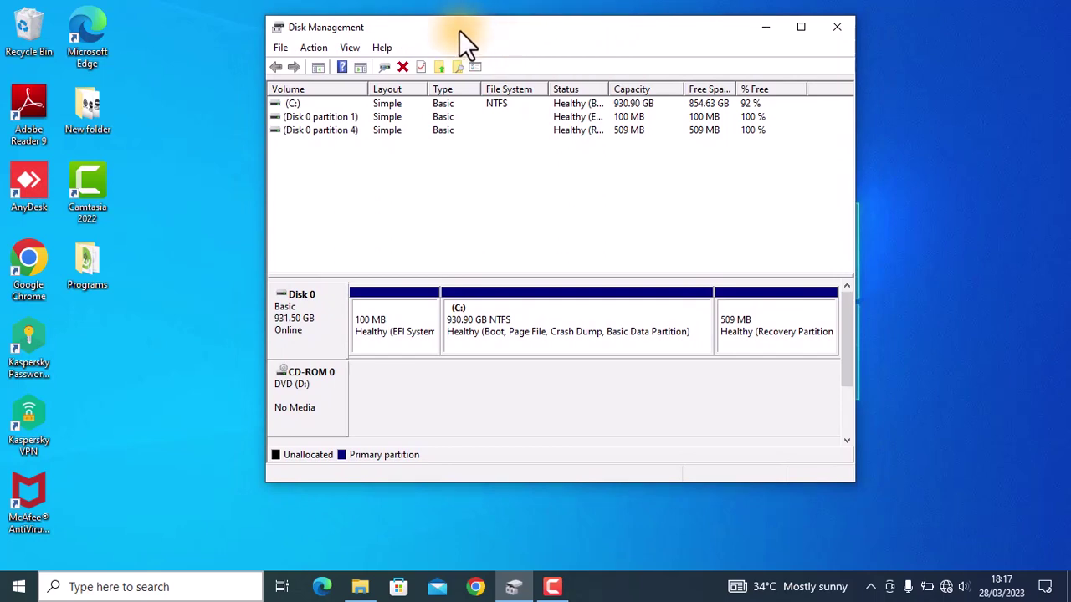
# Step: Close the open Disk Management window, launch Disk Management again and reposition its window on the desktop
pyautogui.moveTo(453, 26)
pyautogui.mouseDown()
pyautogui.moveTo(424, 25)
pyautogui.moveTo(463, 26)
pyautogui.mouseUp()
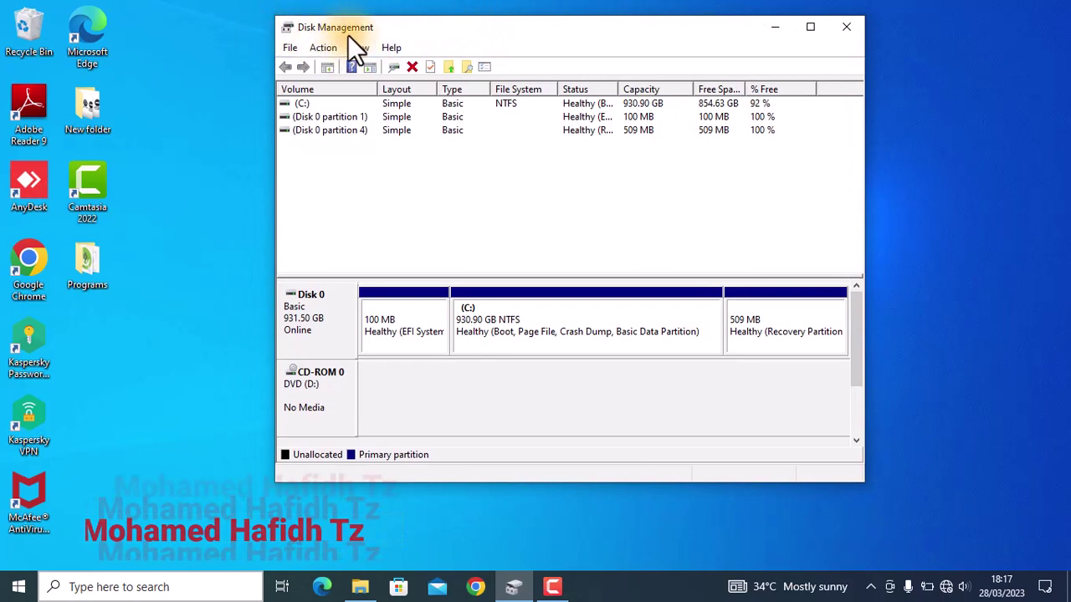
pyautogui.click(843, 27)
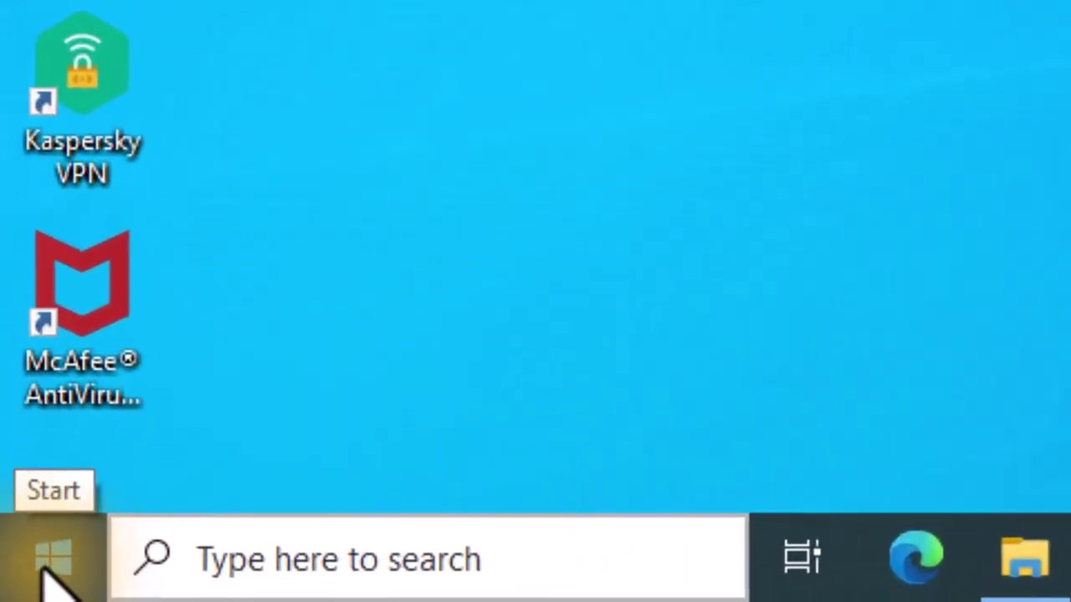
pyautogui.rightClick(42, 567)
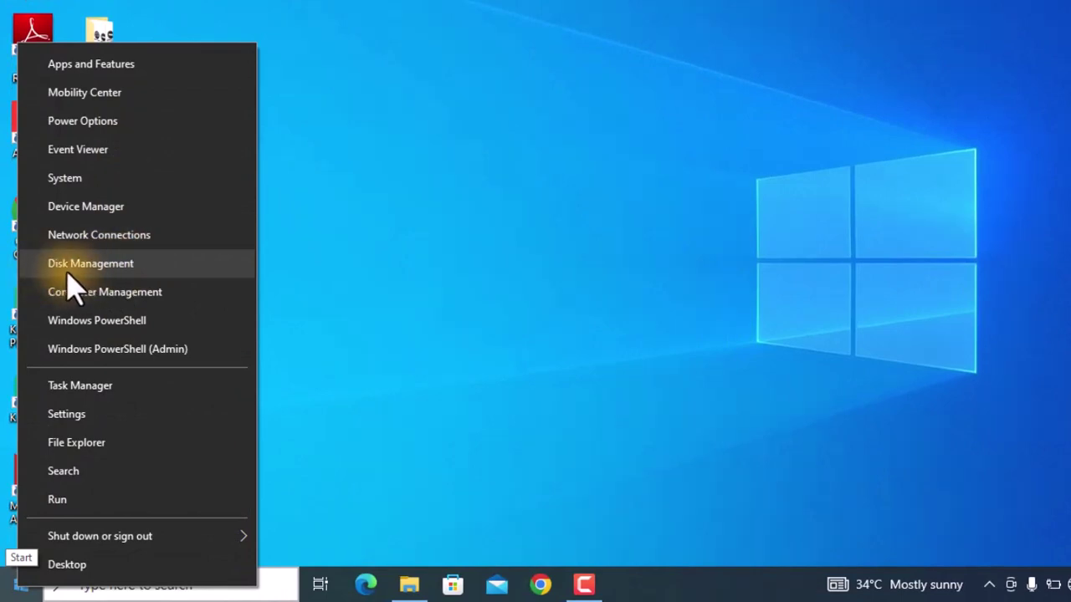
pyautogui.click(152, 273)
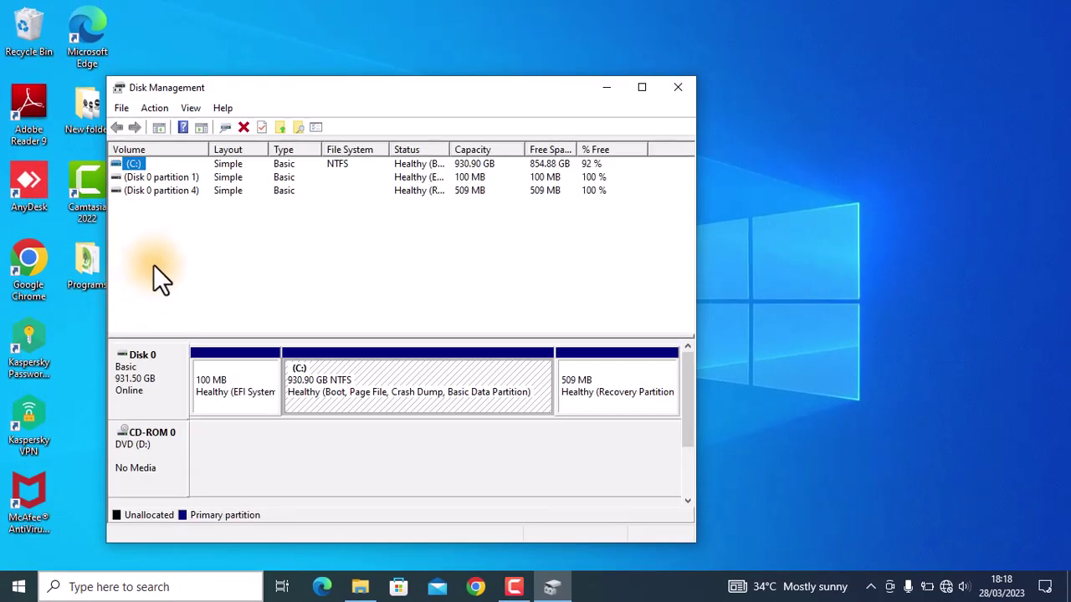
pyautogui.moveTo(263, 87); pyautogui.dragTo(414, 34)
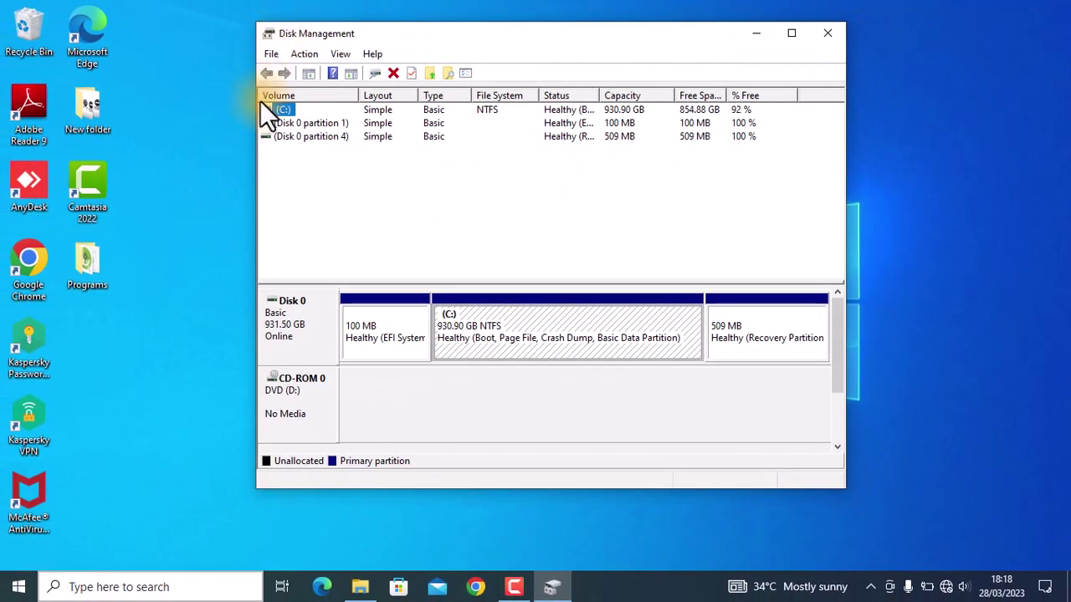
# Step: Look over the drives in This PC, and inspect the recovery, EFI and C: partitions of Disk 0 in Disk Management
pyautogui.click(373, 590)
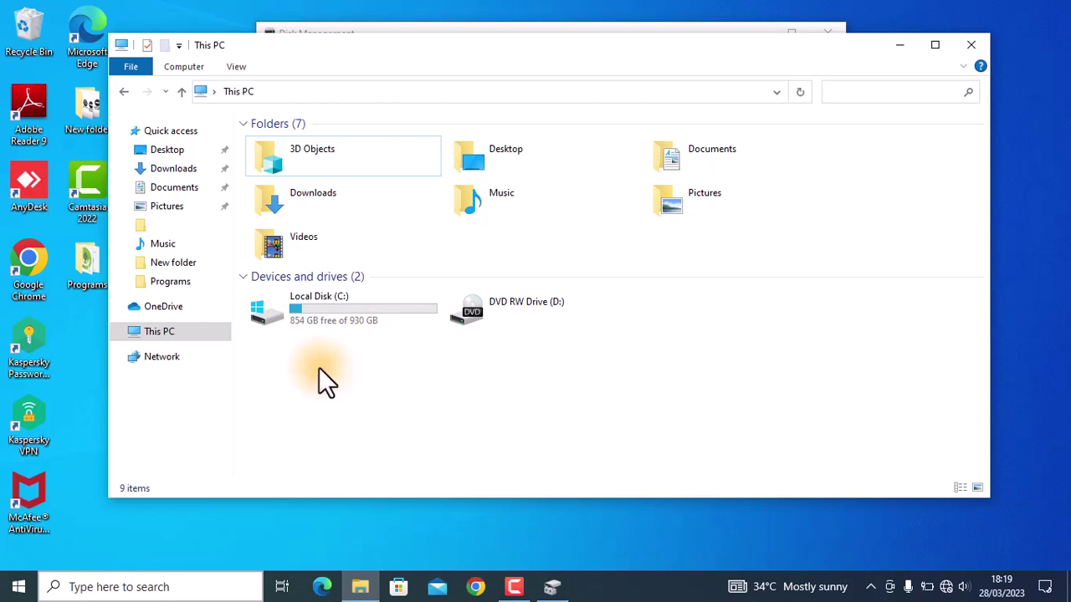
pyautogui.click(899, 44)
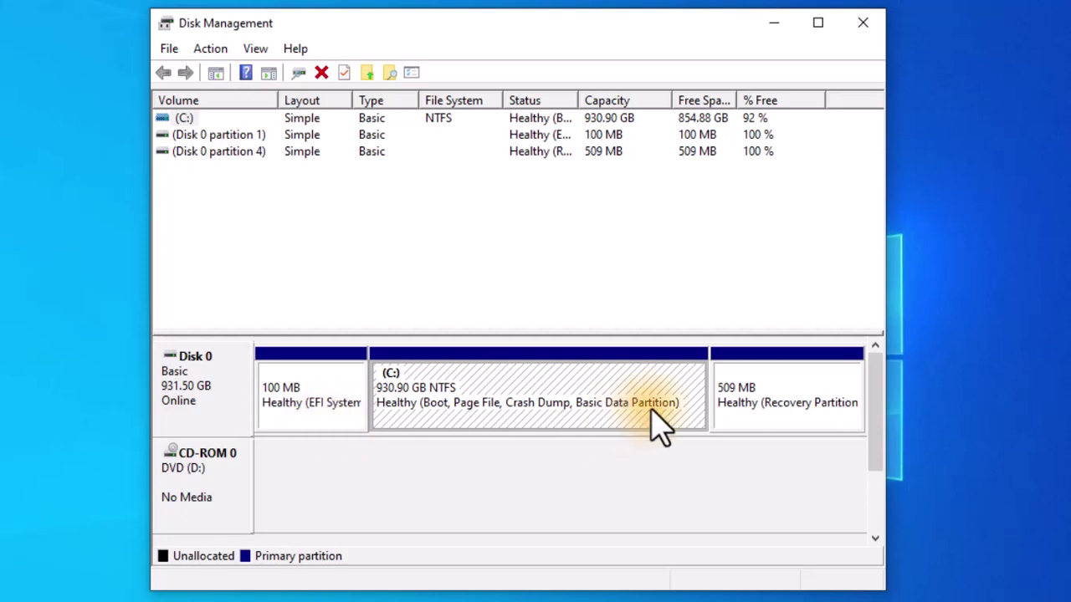
pyautogui.click(778, 437)
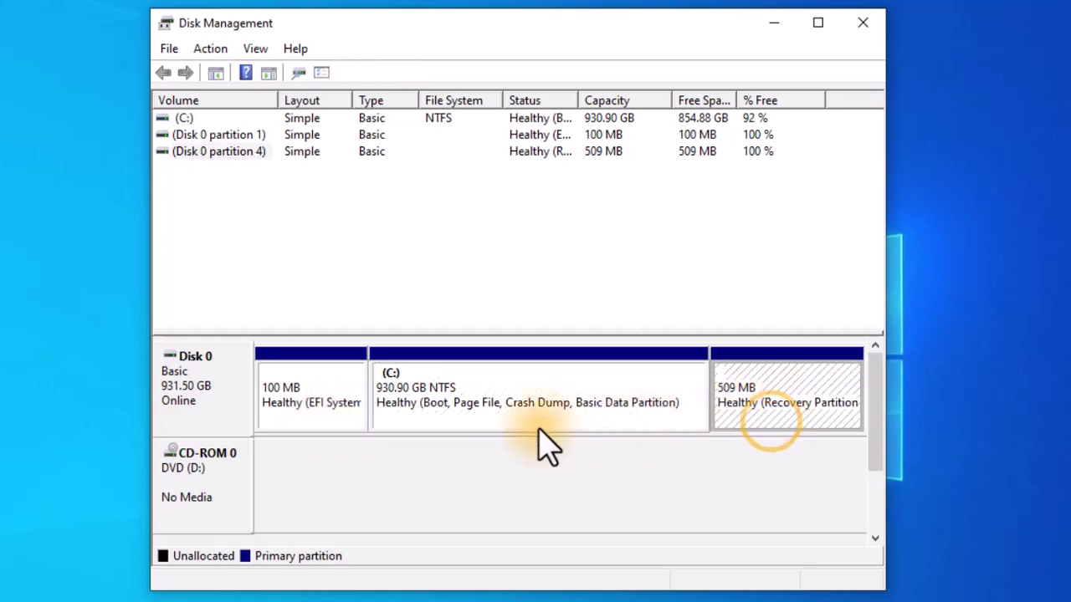
pyautogui.click(335, 429)
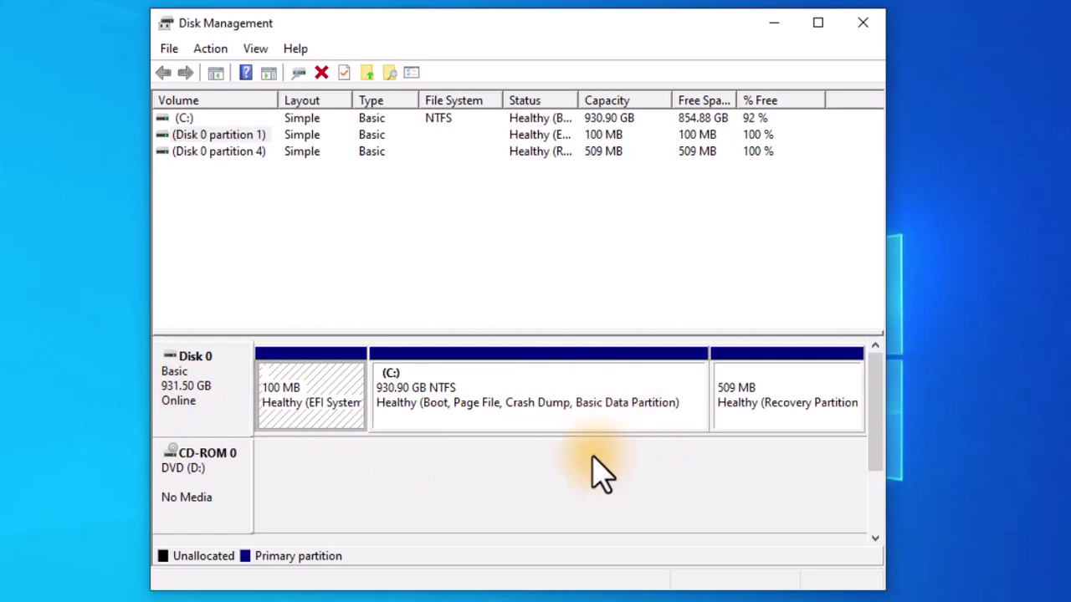
pyautogui.click(433, 426)
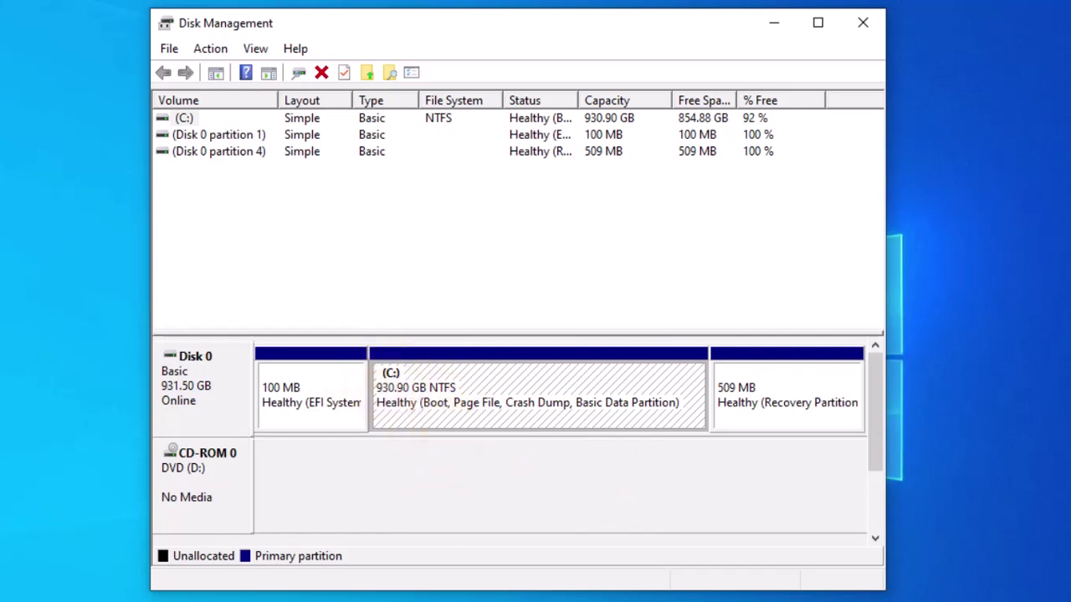
# Step: Check the C: drive's free space and total size in This PC, and return to Disk Management
pyautogui.press('super+e')
pyautogui.moveTo(278, 393)
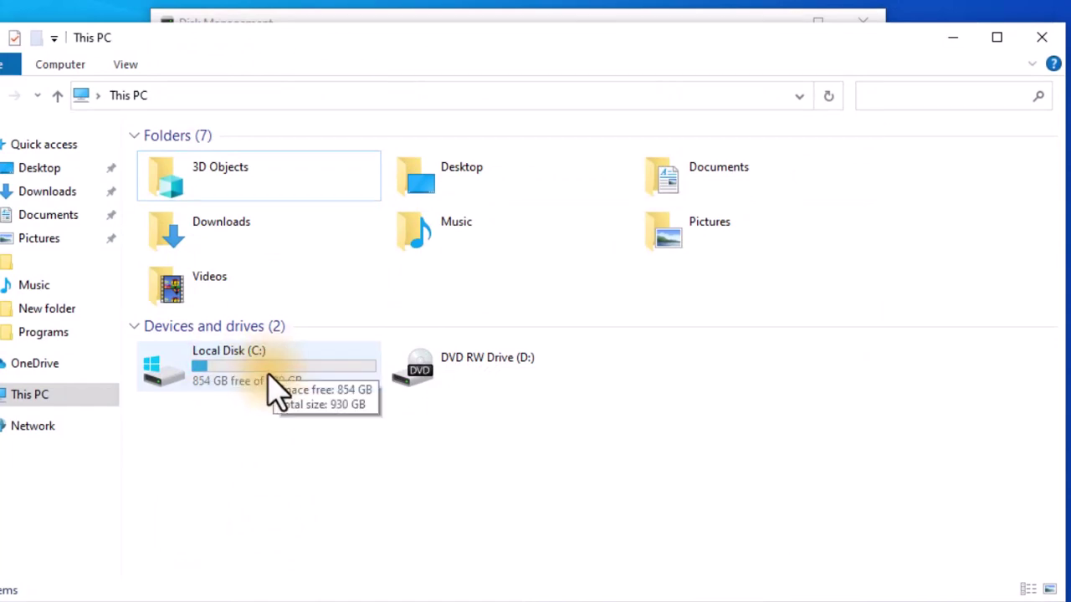
pyautogui.click(954, 42)
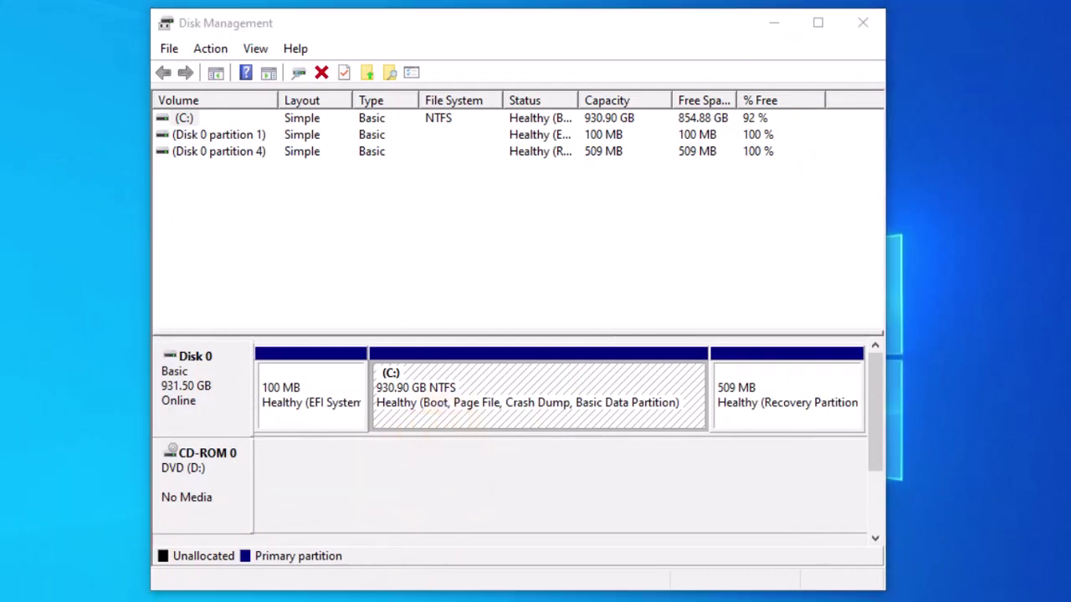
pyautogui.click(335, 599)
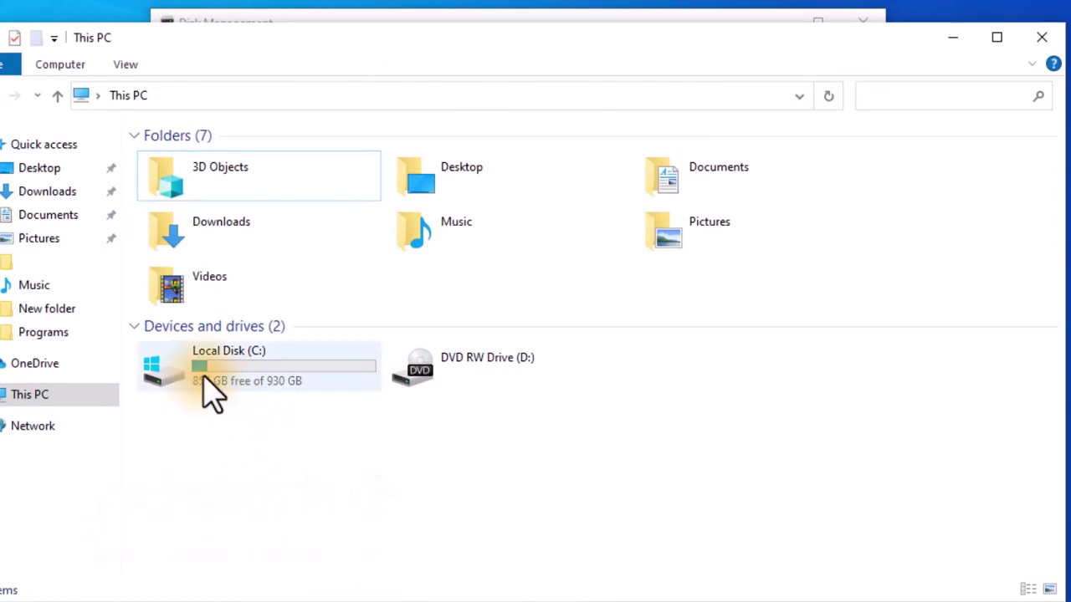
pyautogui.click(954, 37)
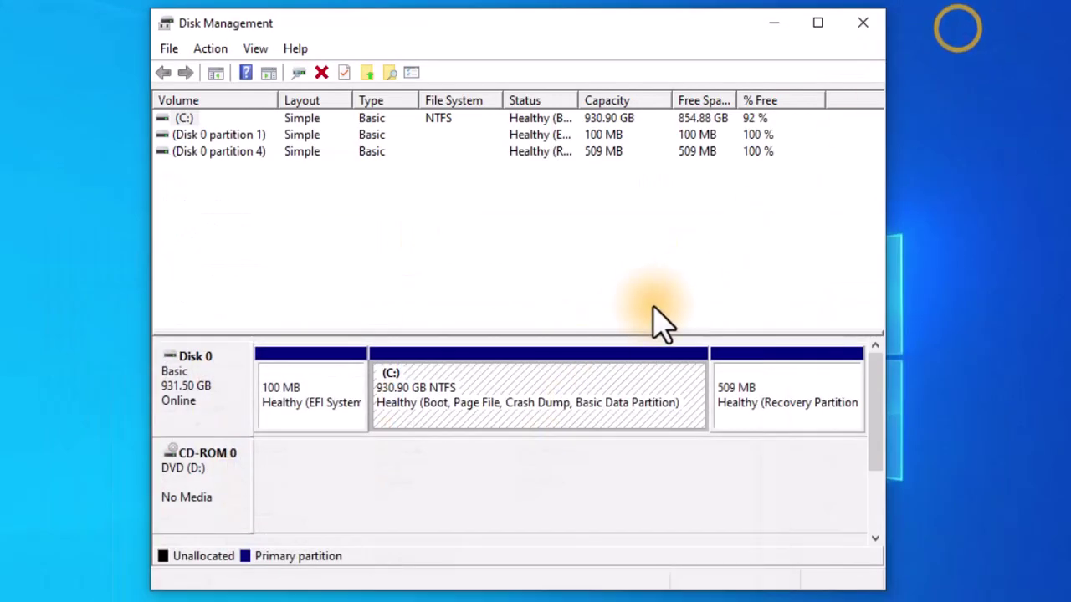
# Step: Shrink the C: volume on Disk 0 by 50000 MB
pyautogui.rightClick(591, 400)
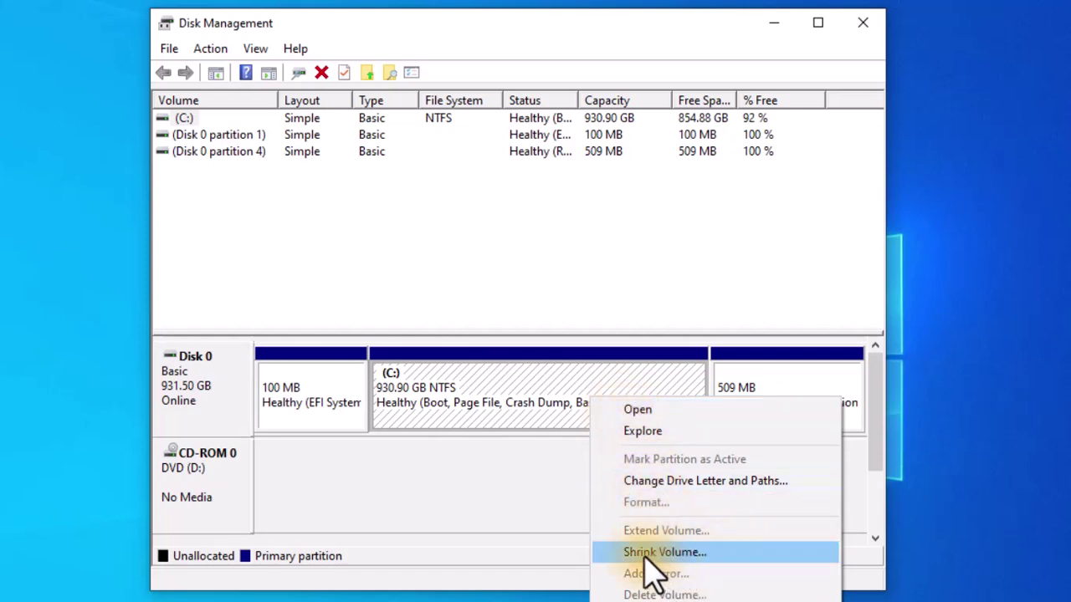
pyautogui.click(718, 556)
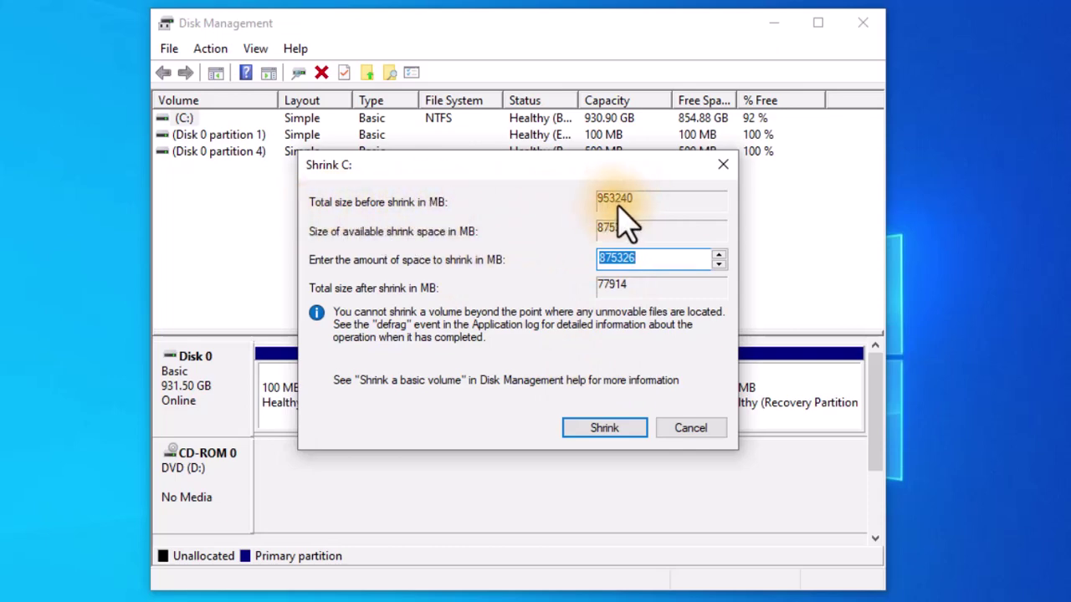
pyautogui.moveTo(577, 167); pyautogui.dragTo(443, 80)
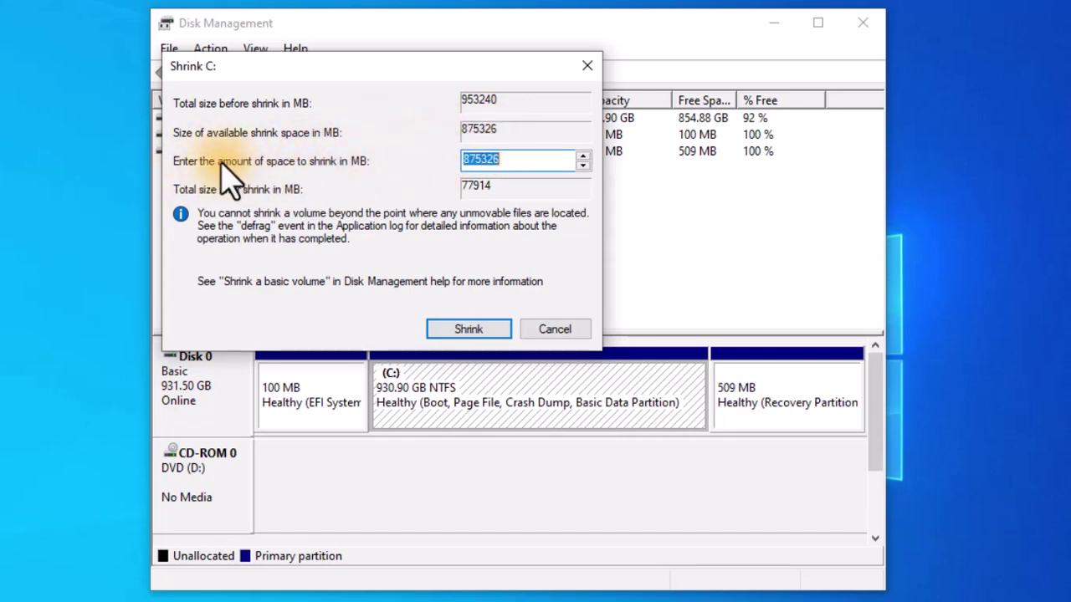
pyautogui.click(512, 162)
pyautogui.moveTo(512, 162); pyautogui.dragTo(478, 157)
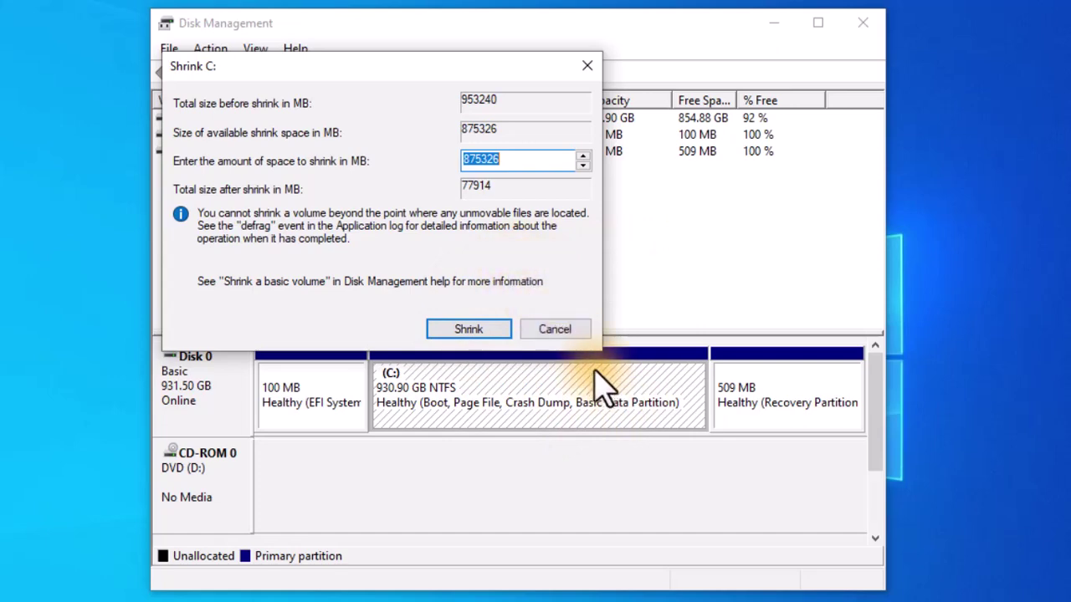
pyautogui.moveTo(502, 164); pyautogui.dragTo(466, 160)
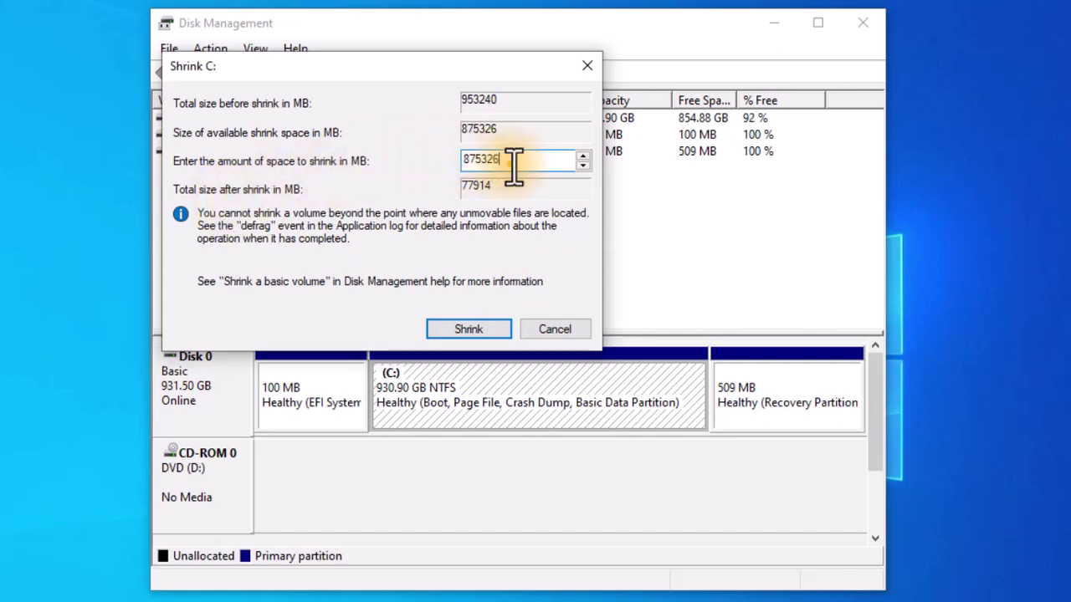
pyautogui.moveTo(514, 164); pyautogui.dragTo(454, 163)
pyautogui.moveTo(510, 161); pyautogui.dragTo(455, 158)
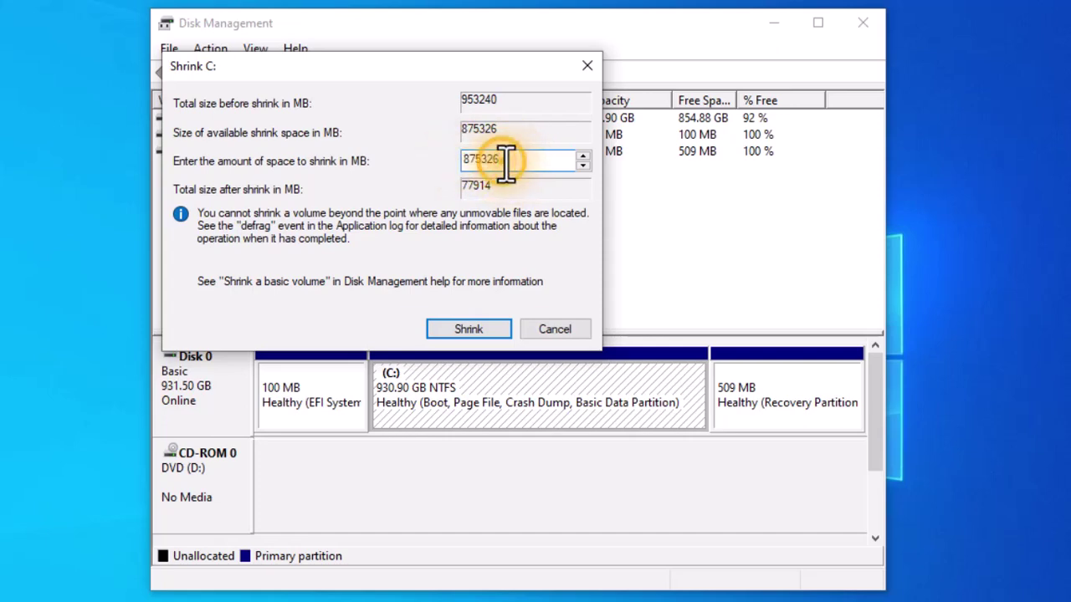
pyautogui.moveTo(506, 160); pyautogui.dragTo(440, 160)
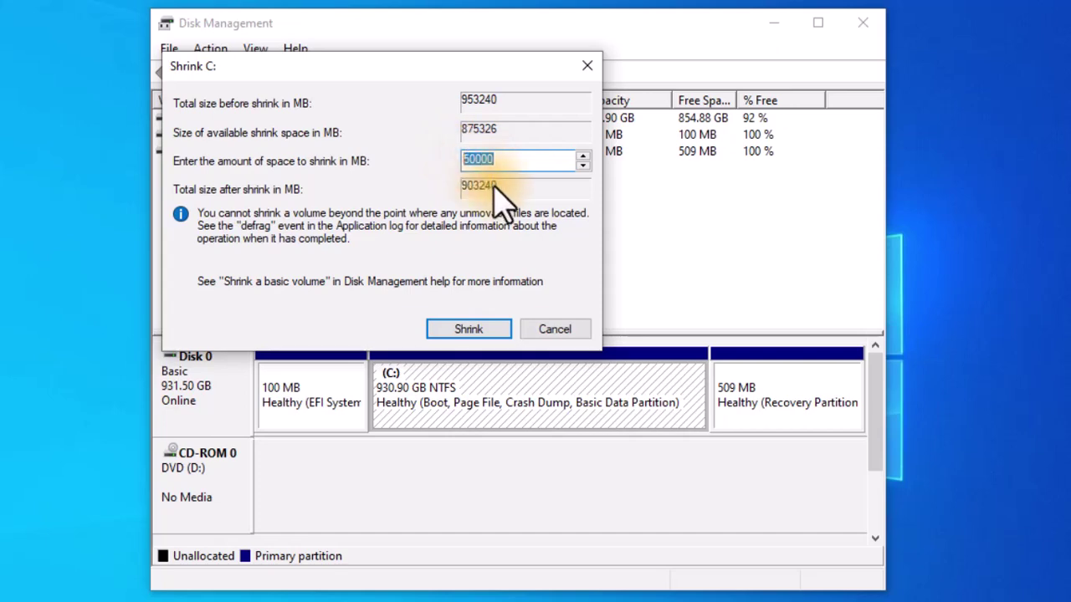
pyautogui.click(513, 161)
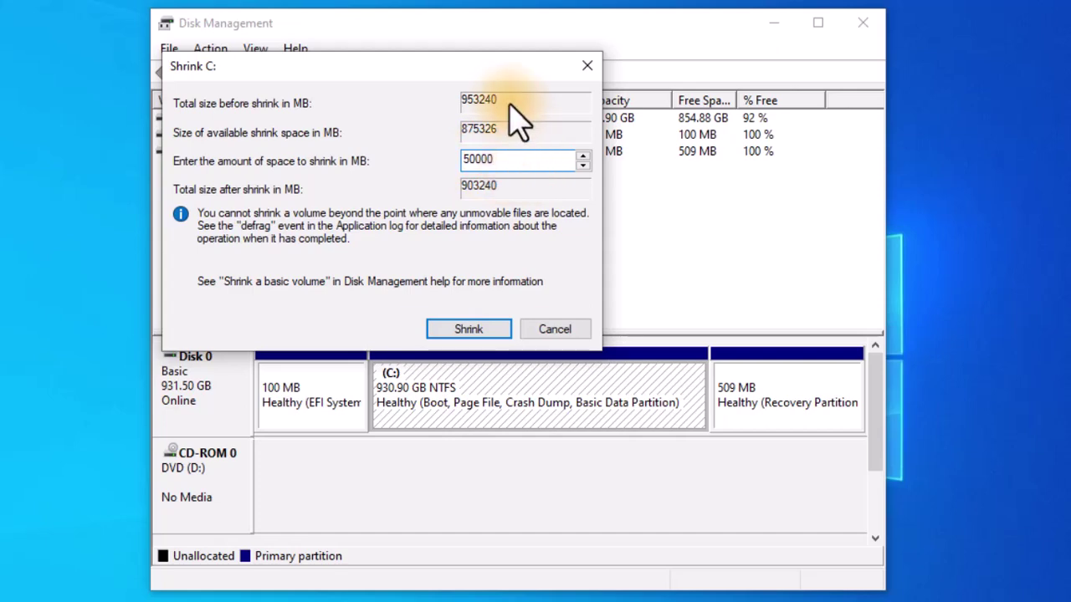
pyautogui.moveTo(494, 68)
pyautogui.mouseDown()
pyautogui.moveTo(583, 44)
pyautogui.moveTo(489, 57)
pyautogui.mouseUp()
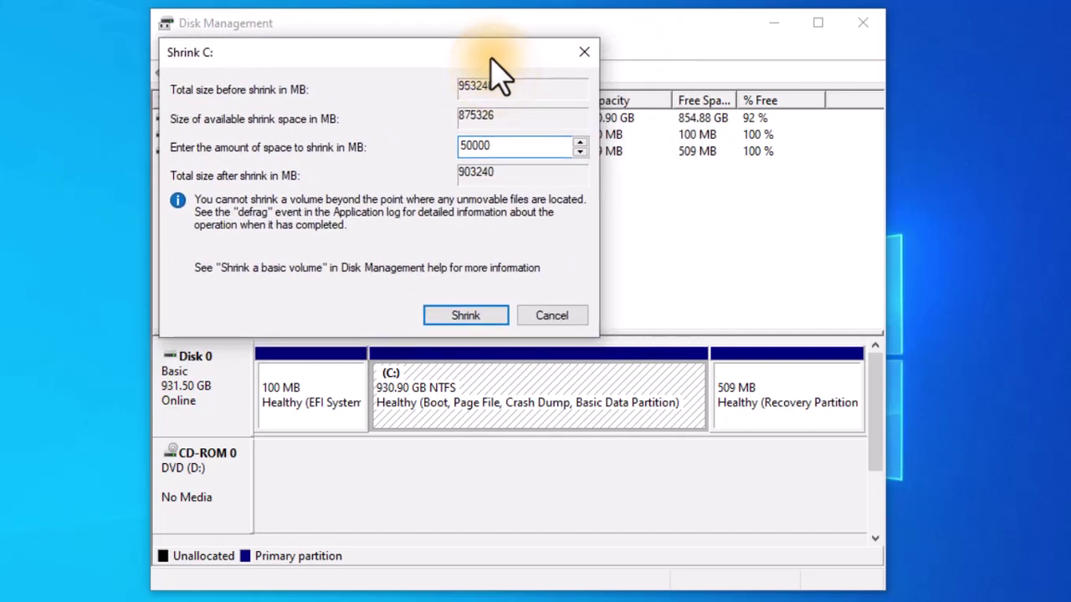
pyautogui.click(444, 321)
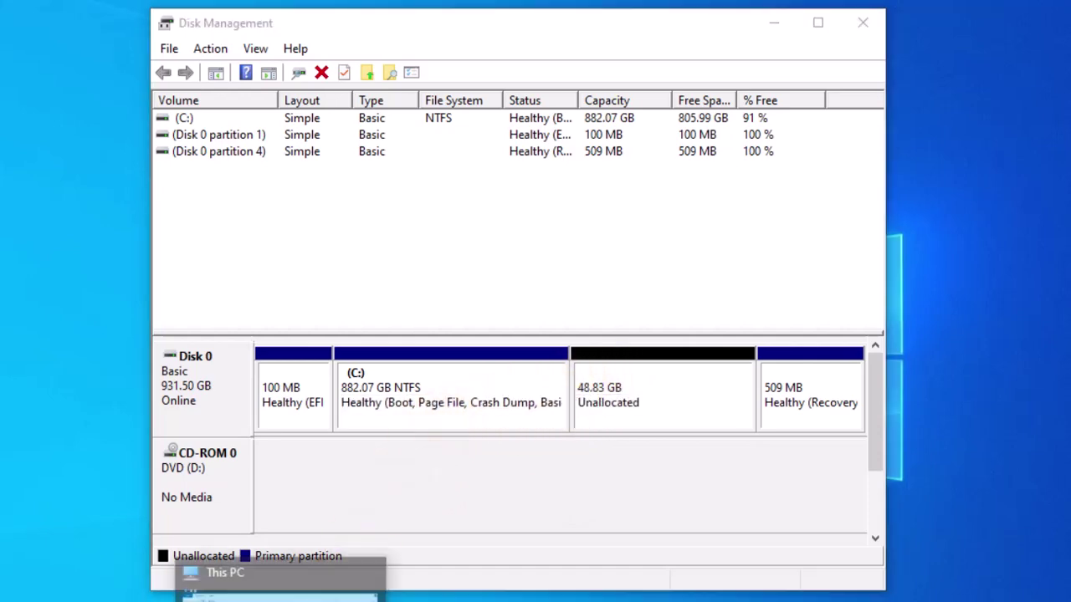
# Step: Refresh This PC in File Explorer and compare the C: drive's size with the Disk 0 layout in Disk Management
pyautogui.click(268, 577)
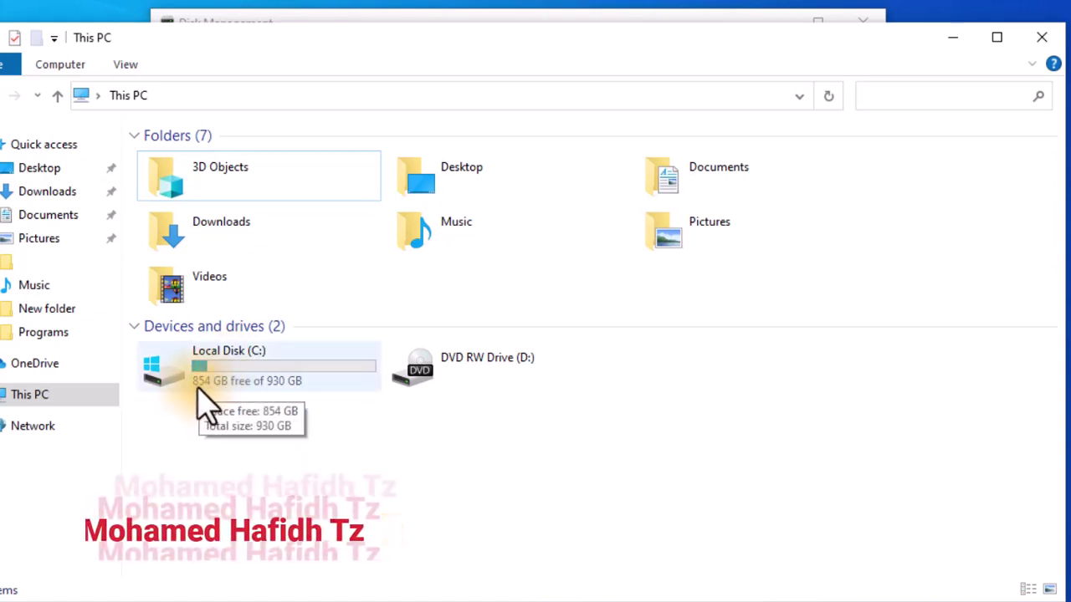
pyautogui.rightClick(216, 443)
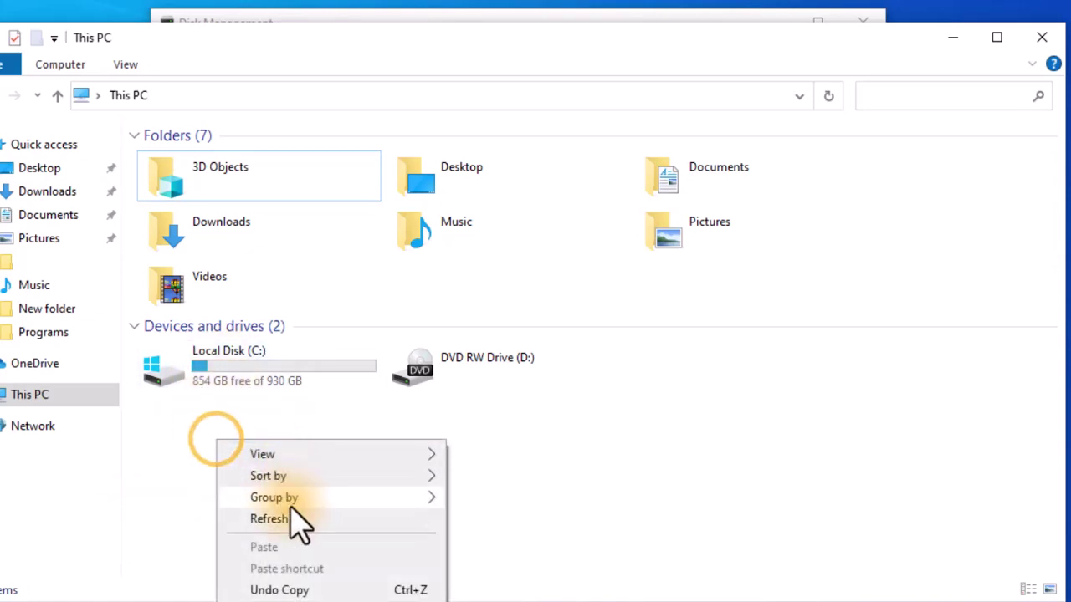
pyautogui.click(295, 517)
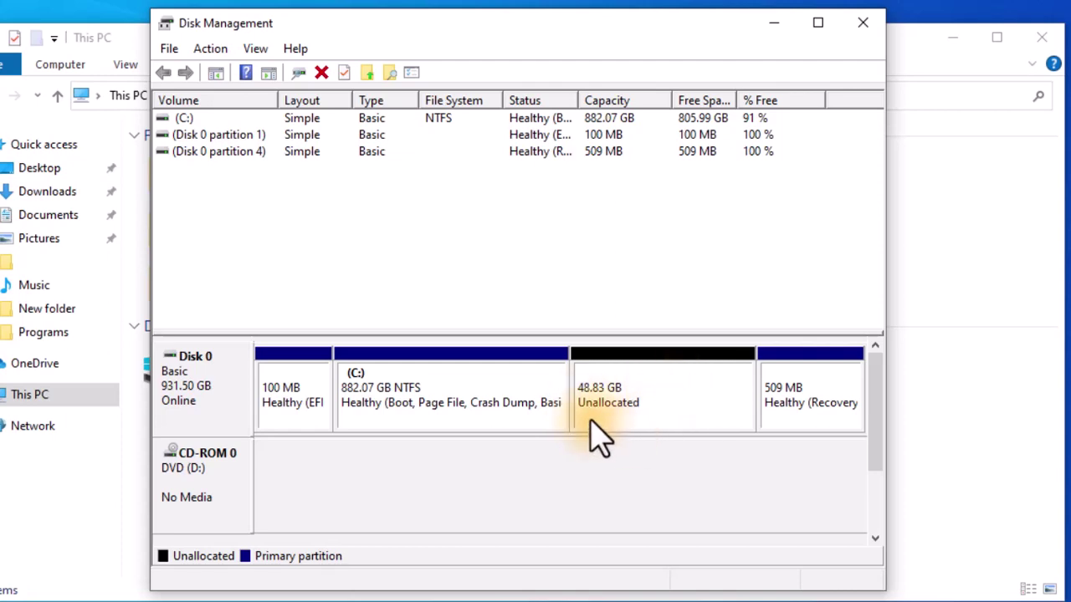
pyautogui.click(438, 596)
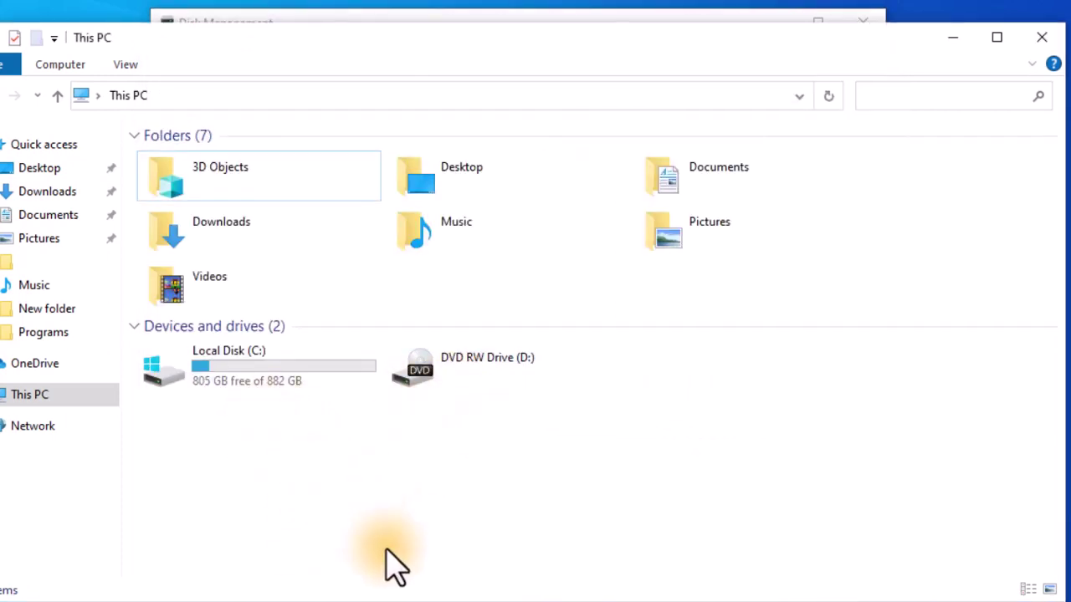
pyautogui.click(387, 596)
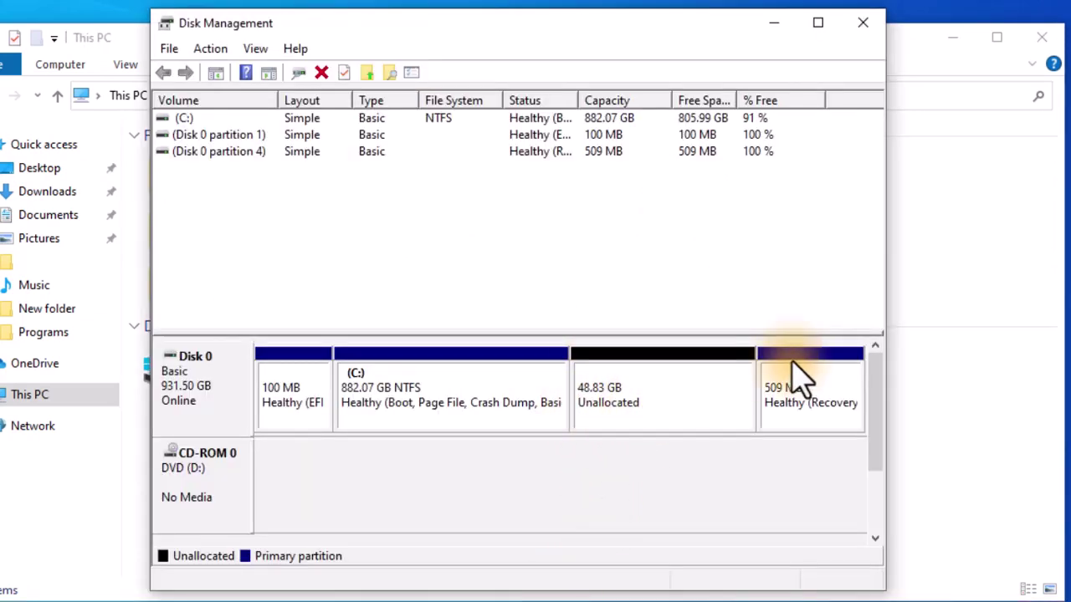
pyautogui.click(437, 595)
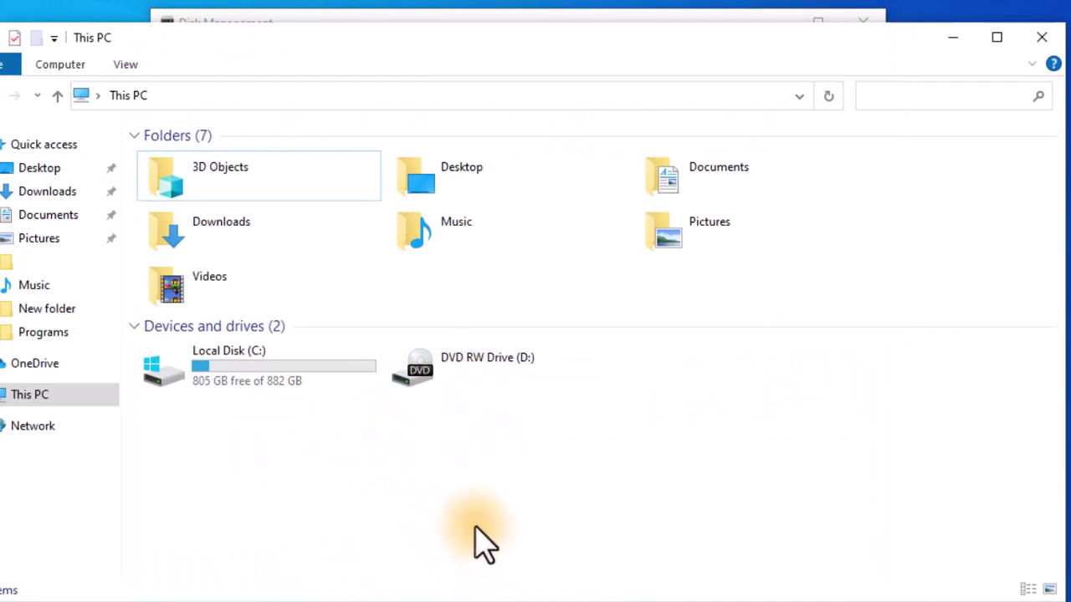
pyautogui.click(486, 596)
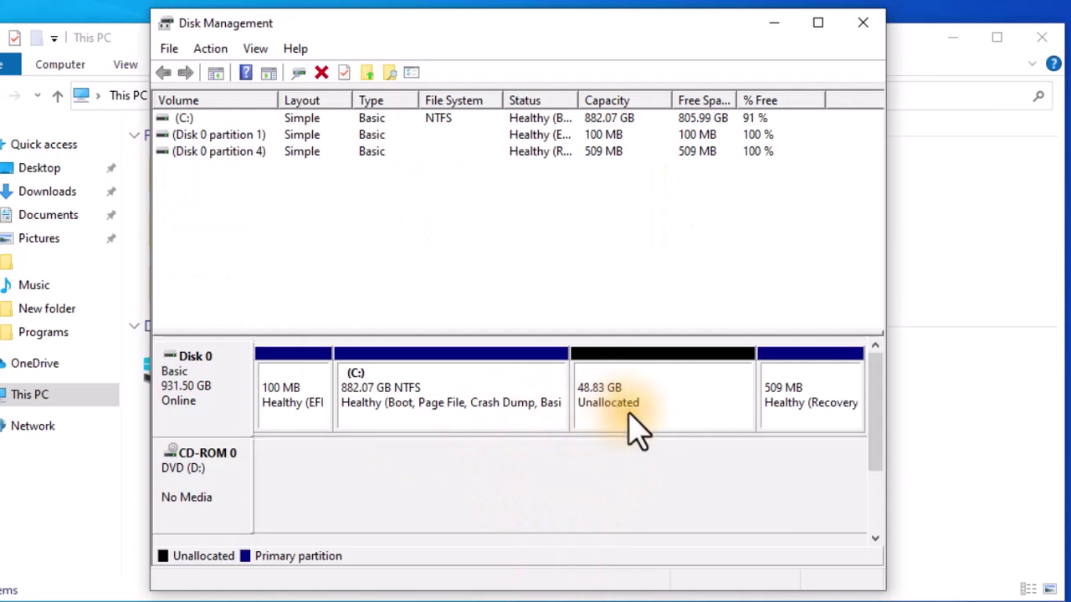
# Step: Start a new simple volume in Disk 0's unallocated space with a size of 50000 MB and drive letter E
pyautogui.click(702, 422)
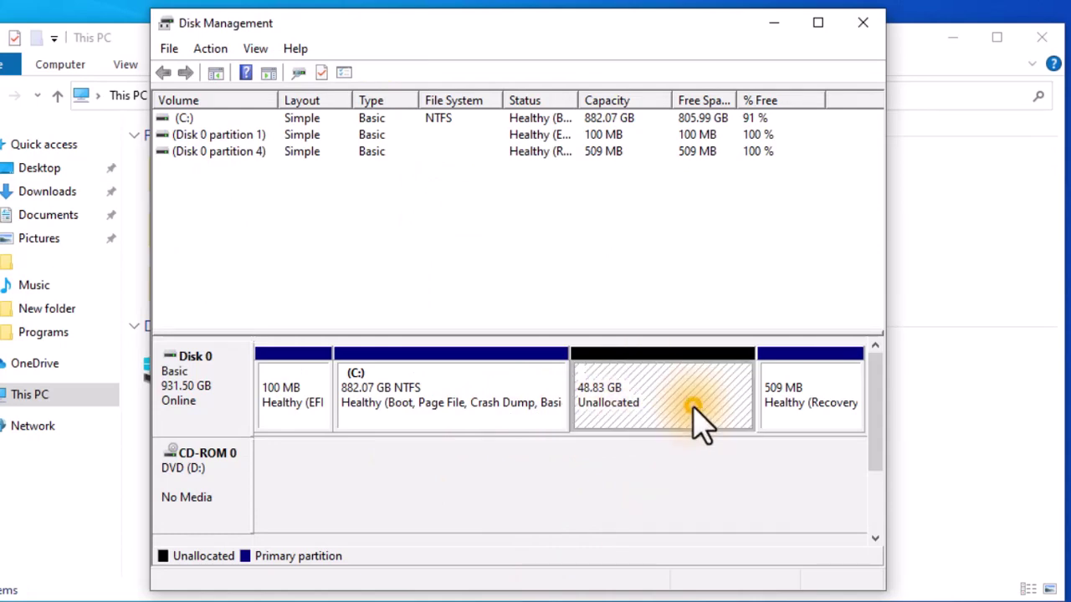
pyautogui.rightClick(700, 423)
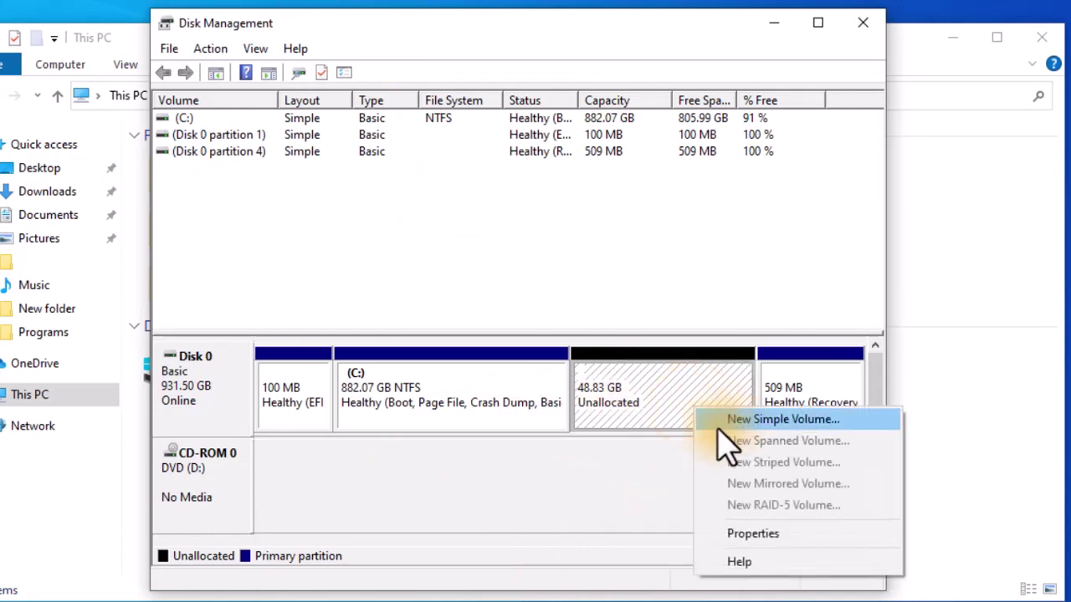
pyautogui.click(844, 421)
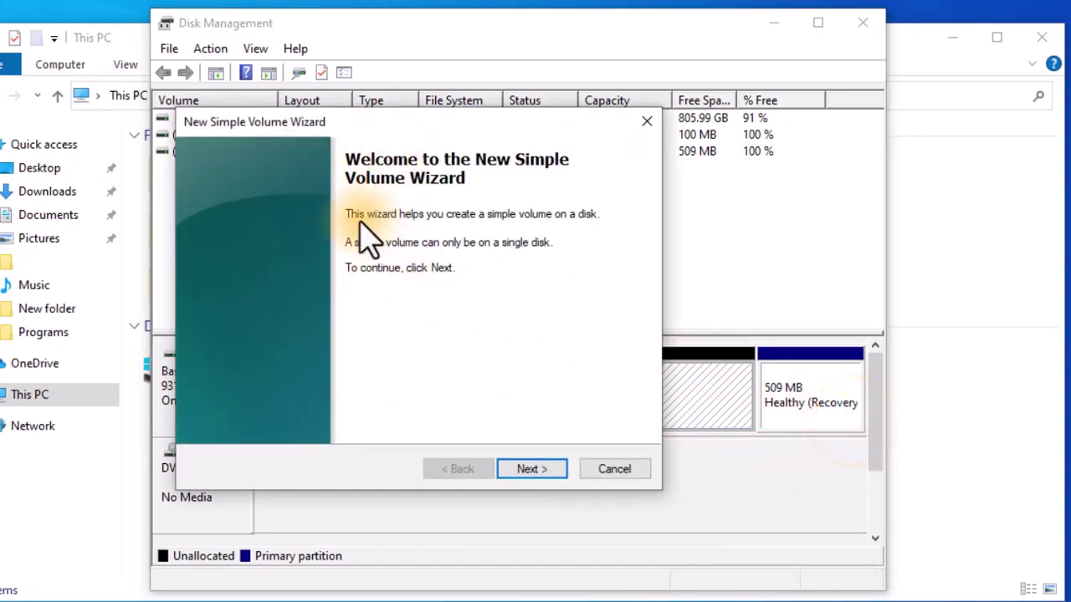
pyautogui.click(552, 471)
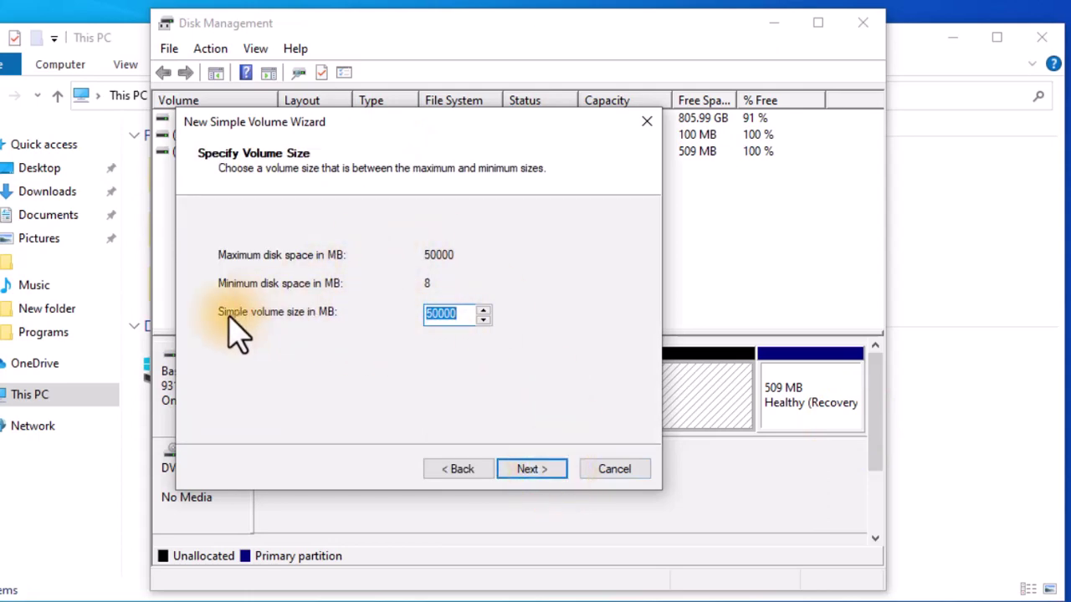
pyautogui.moveTo(435, 127); pyautogui.dragTo(341, 55)
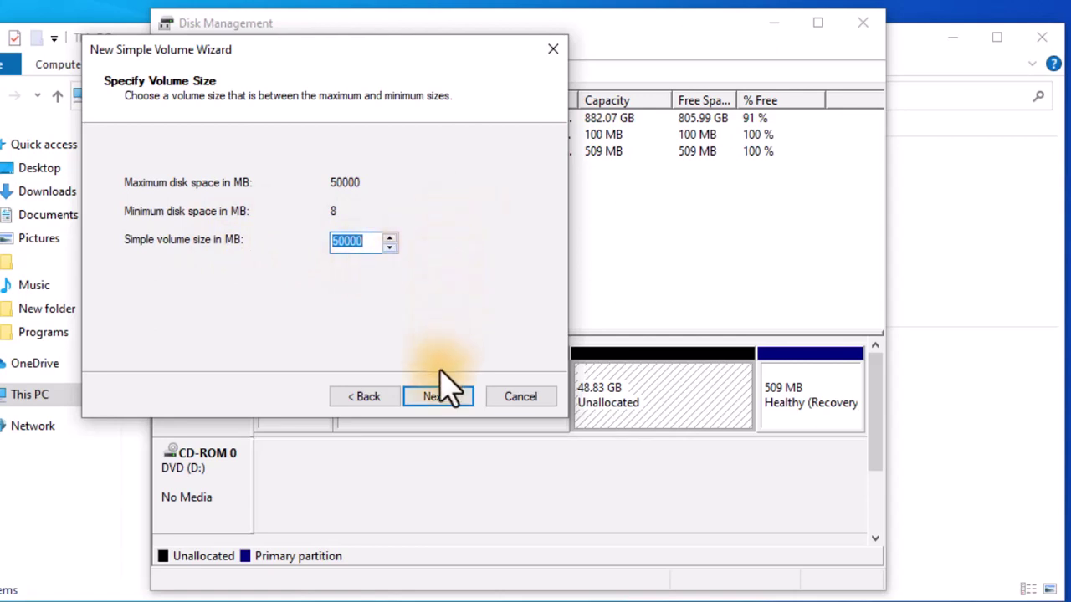
pyautogui.click(463, 395)
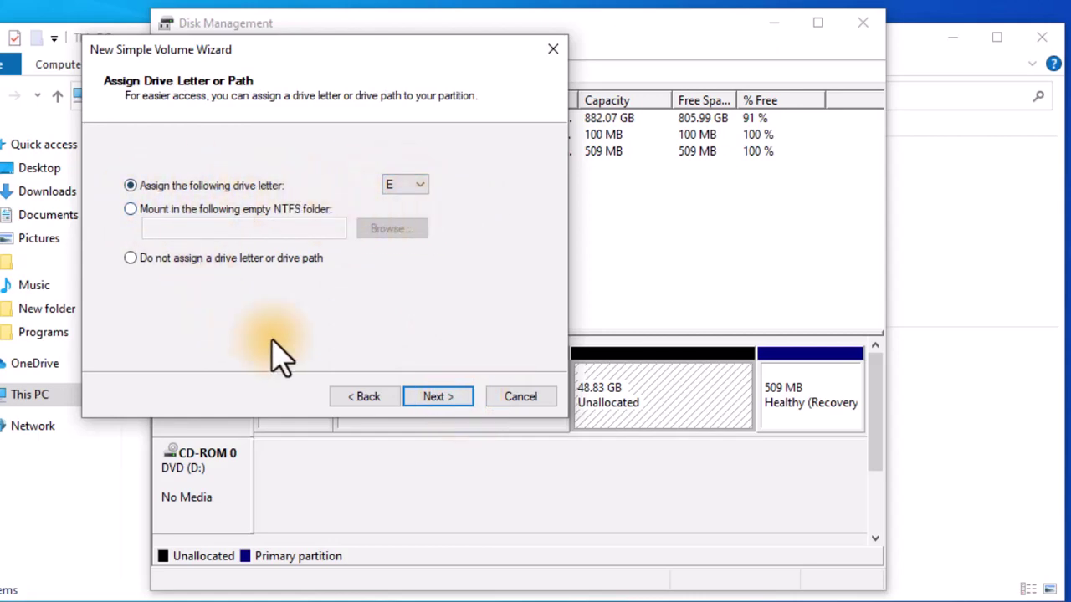
pyautogui.click(440, 398)
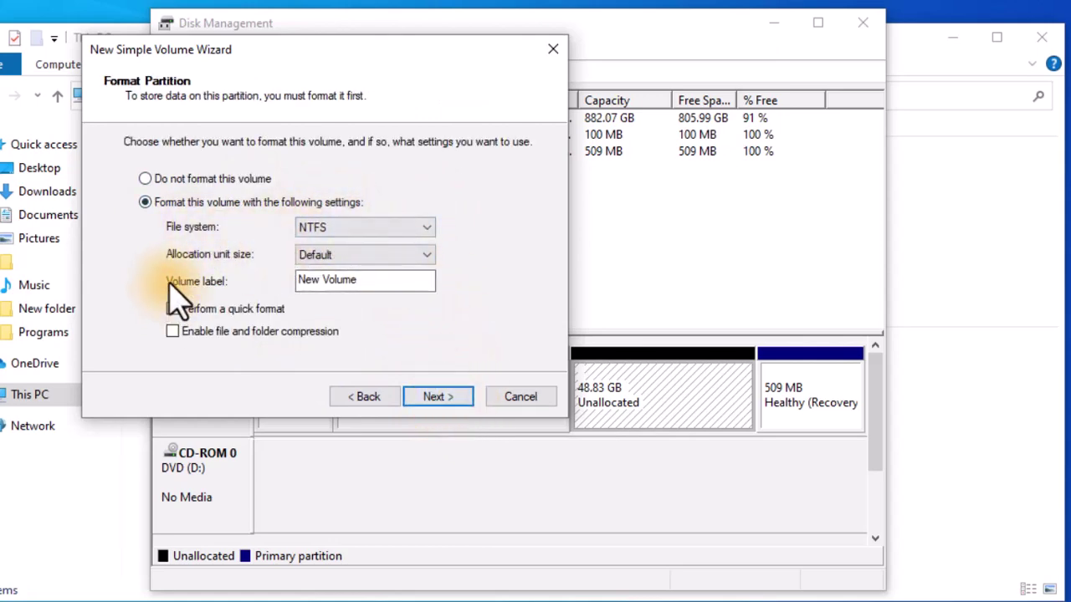
# Step: Label the new volume "My first Disk", keep NTFS with quick format, and finish creating it
pyautogui.moveTo(365, 279); pyautogui.dragTo(294, 279)
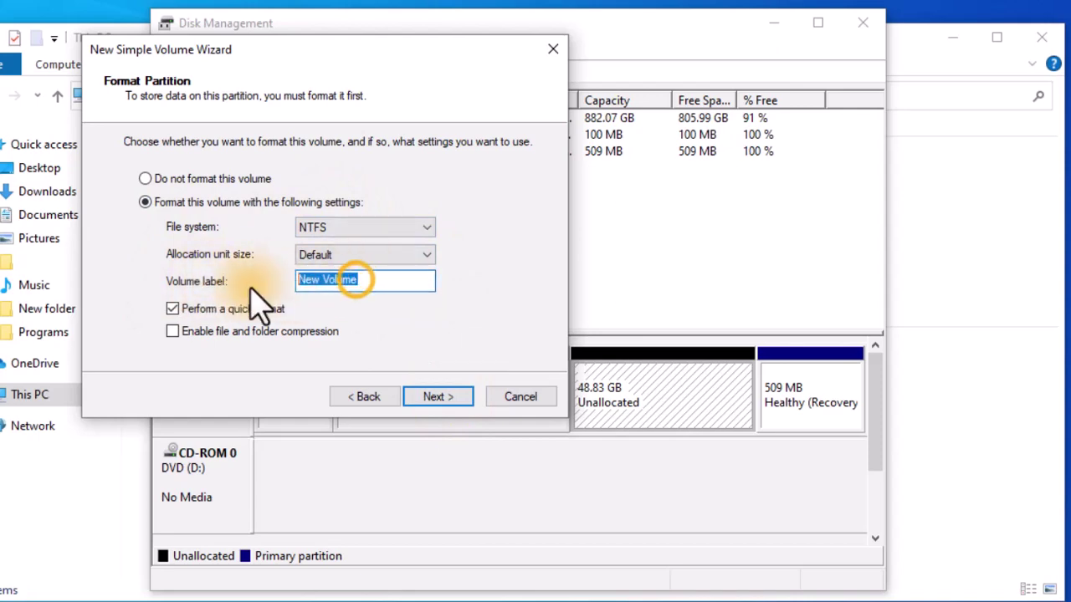
pyautogui.write('M')
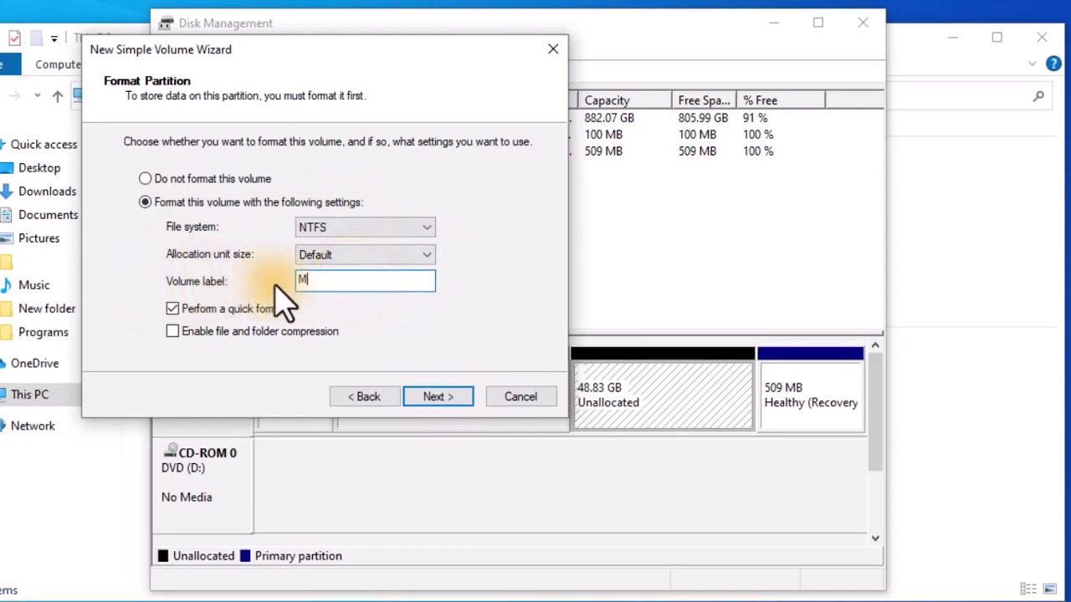
pyautogui.write('y first Disk')
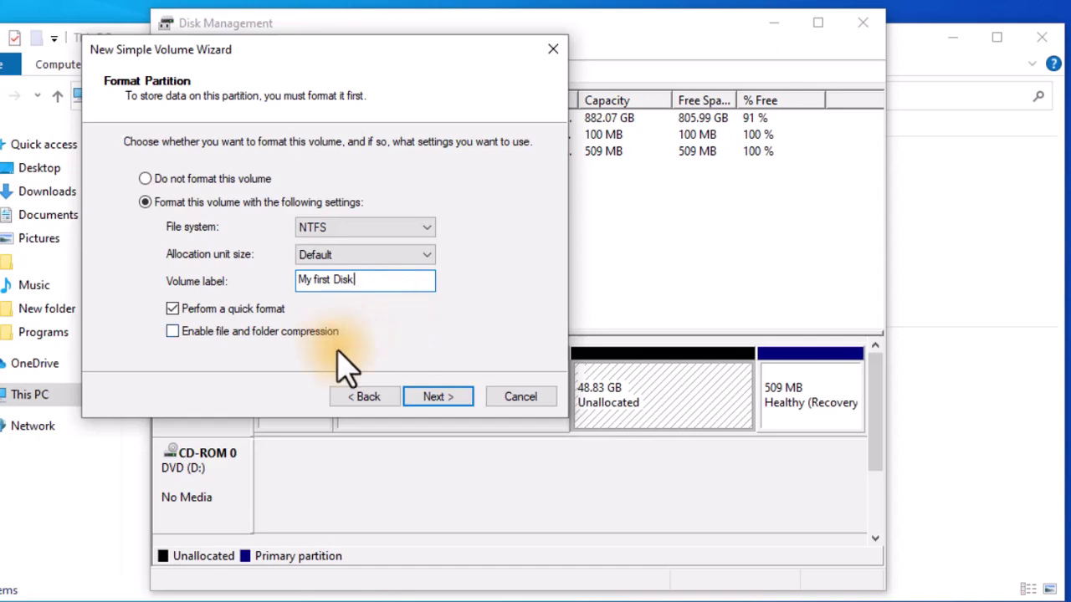
pyautogui.click(458, 395)
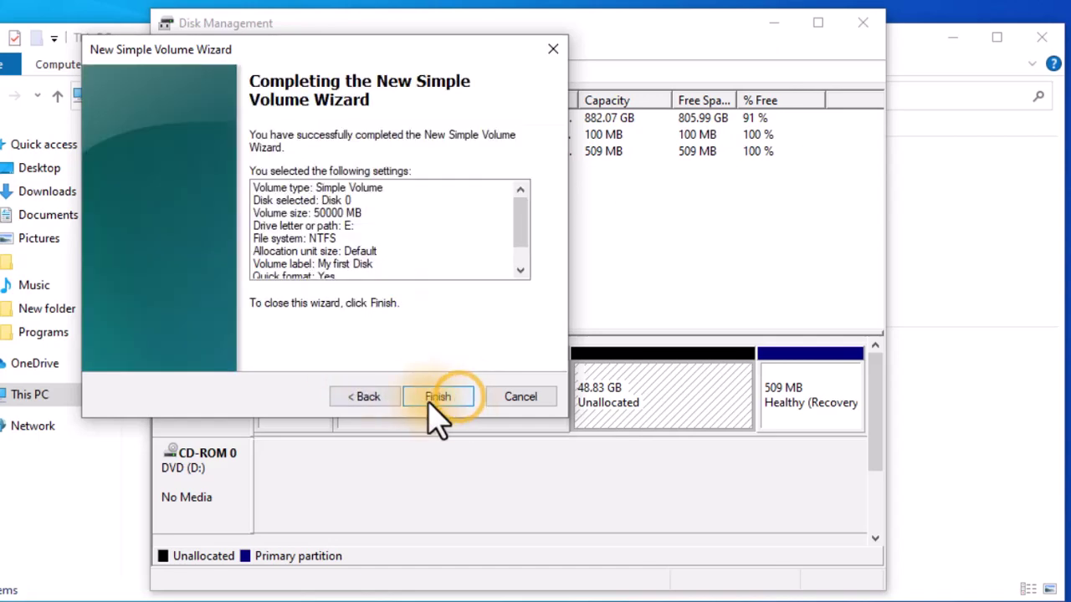
pyautogui.click(463, 397)
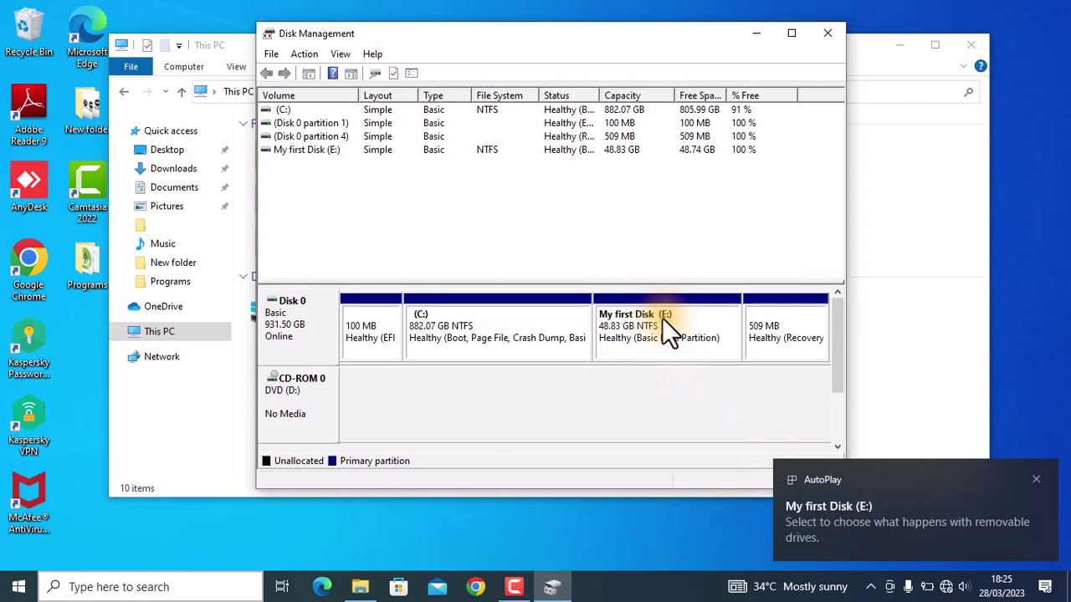
# Step: Refresh This PC in File Explorer, check the size of the new E: drive, and return to Disk Management
pyautogui.click(360, 587)
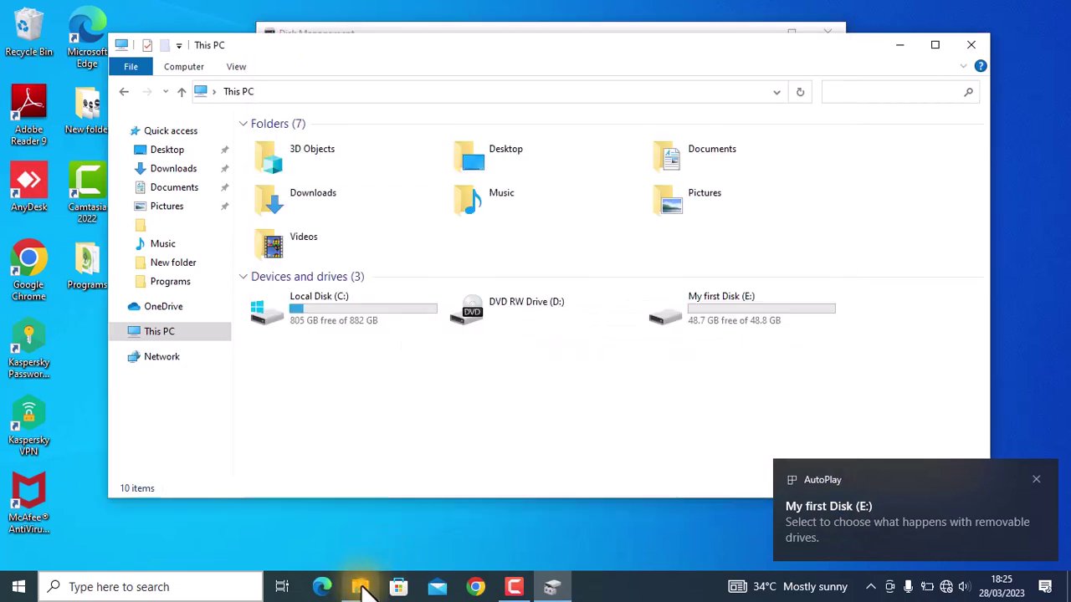
pyautogui.rightClick(316, 378)
pyautogui.click(357, 448)
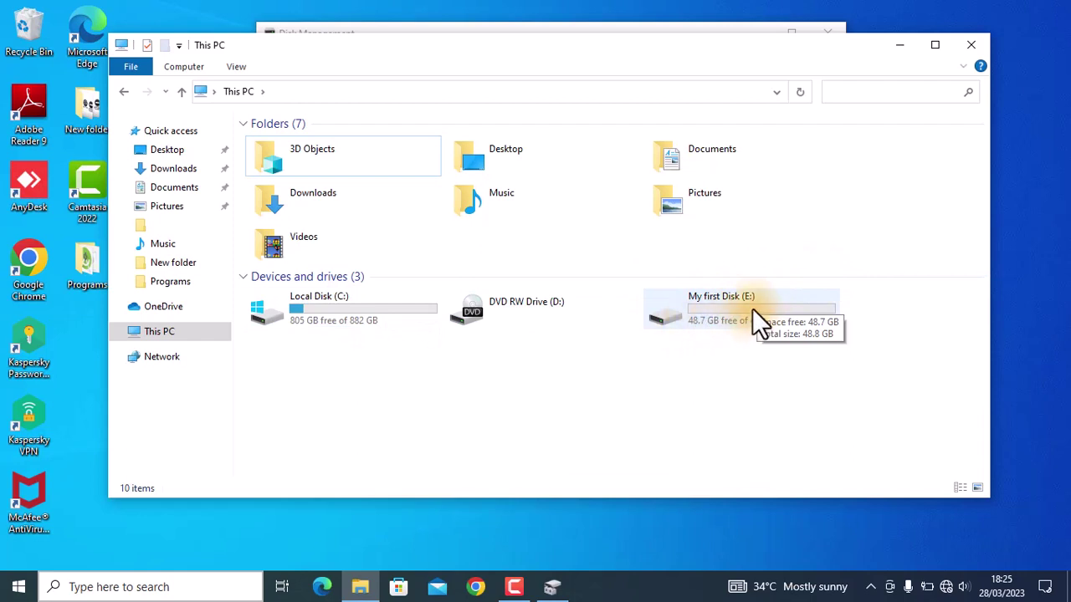
pyautogui.click(559, 589)
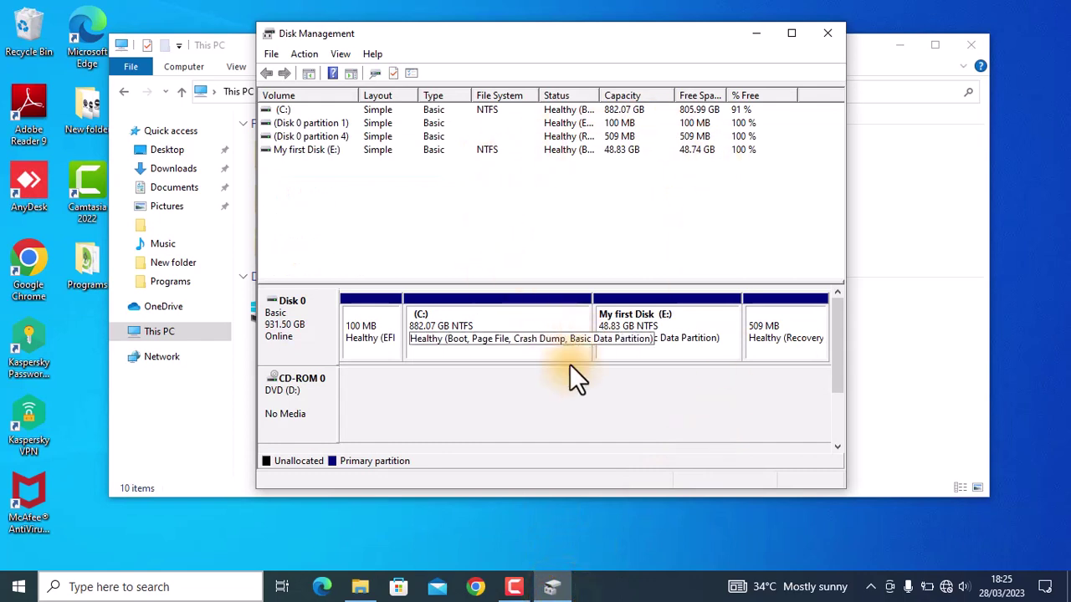
# Step: Shrink the C: volume on Disk 0 by 500000 MB
pyautogui.click(501, 352)
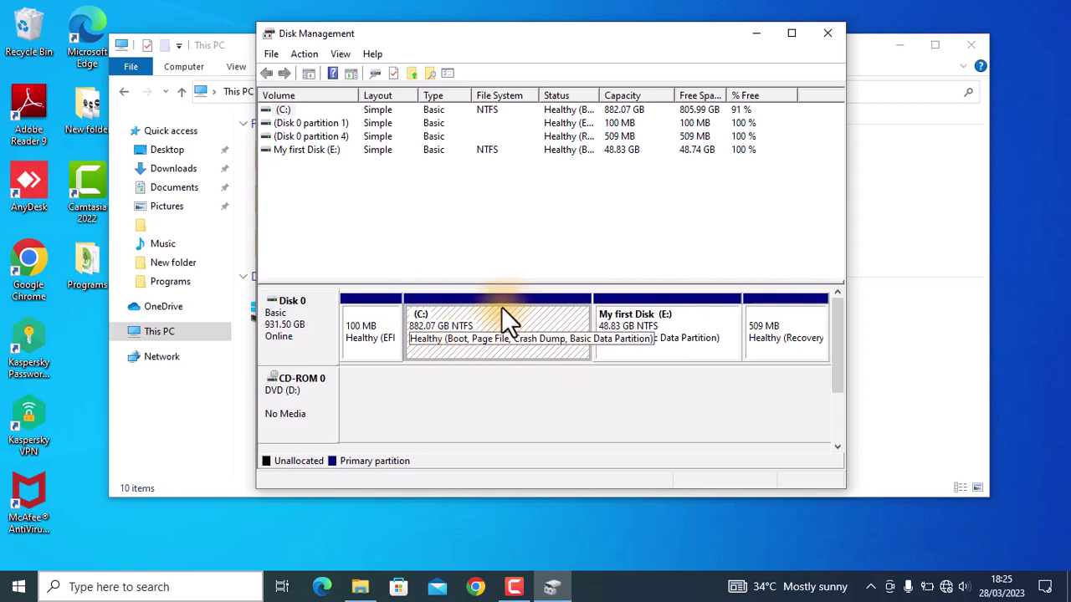
pyautogui.rightClick(528, 348)
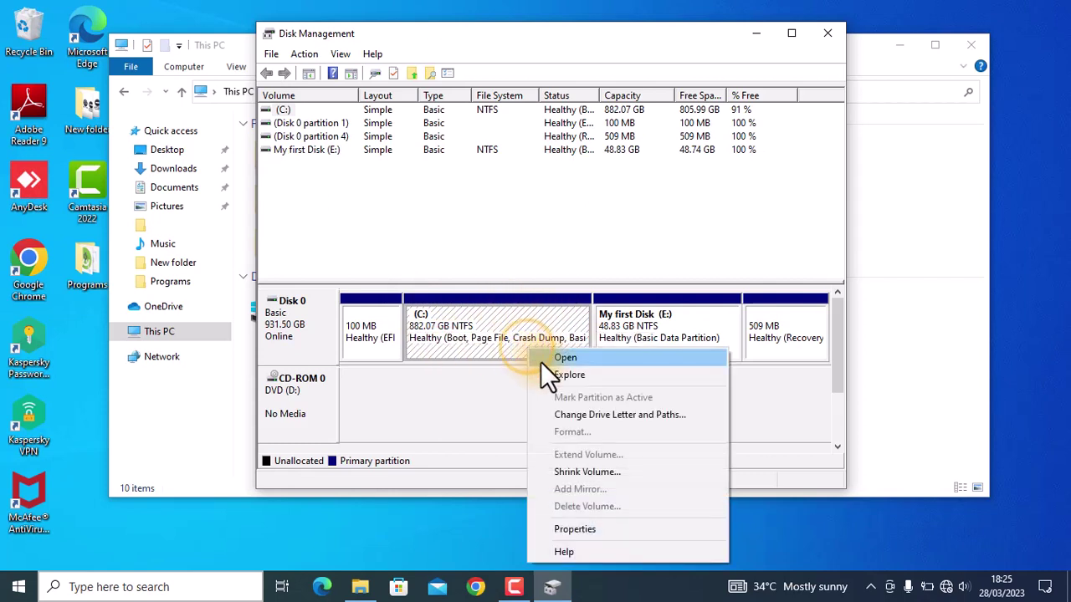
pyautogui.click(621, 471)
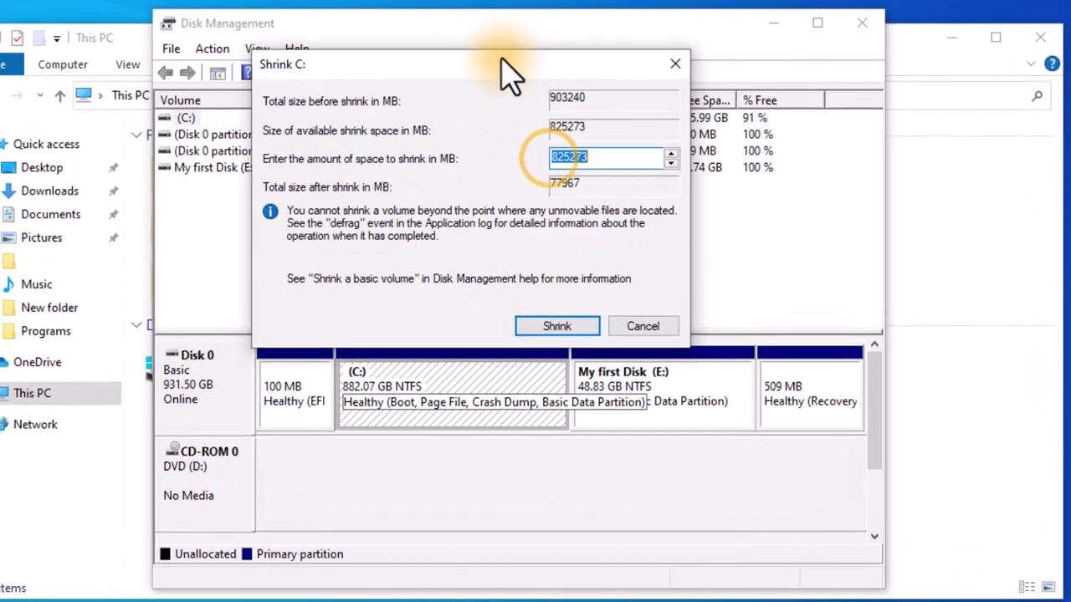
pyautogui.moveTo(449, 63); pyautogui.dragTo(409, 52)
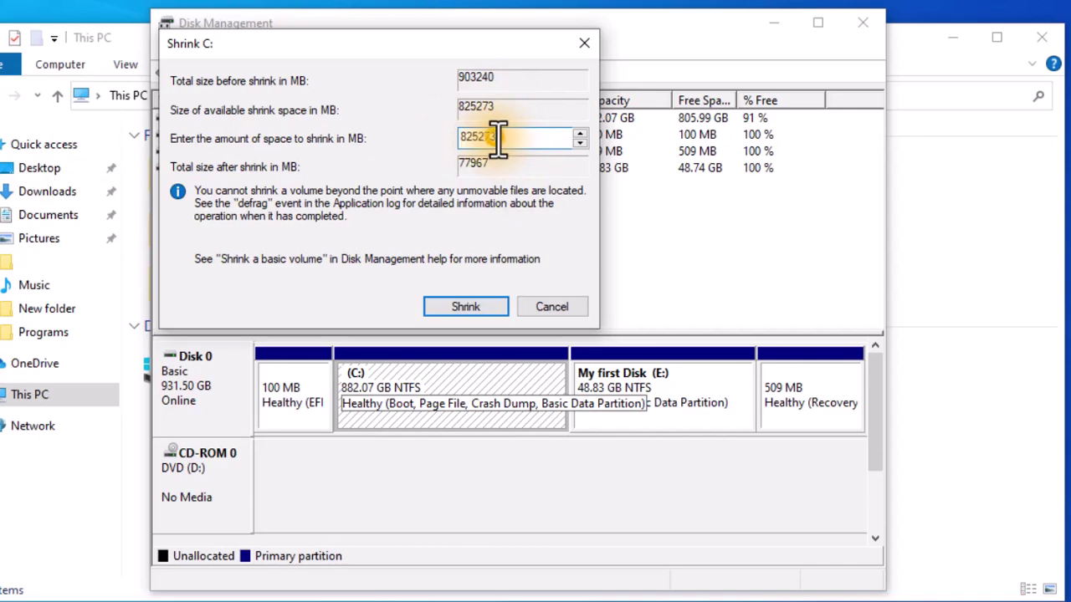
pyautogui.moveTo(499, 139); pyautogui.dragTo(462, 142)
pyautogui.moveTo(501, 139); pyautogui.dragTo(430, 137)
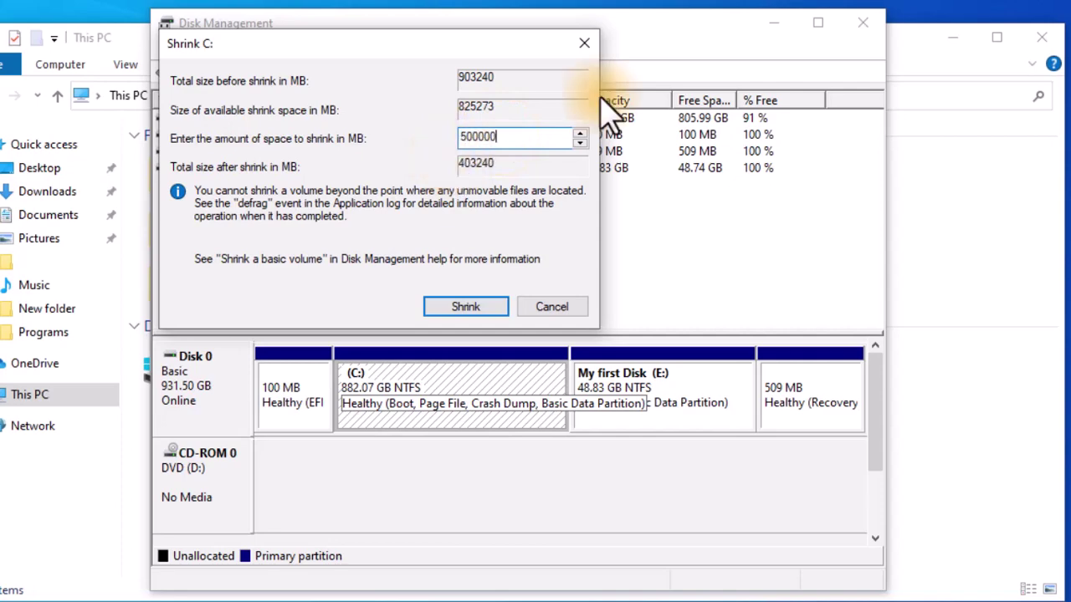
pyautogui.moveTo(512, 148); pyautogui.dragTo(476, 140)
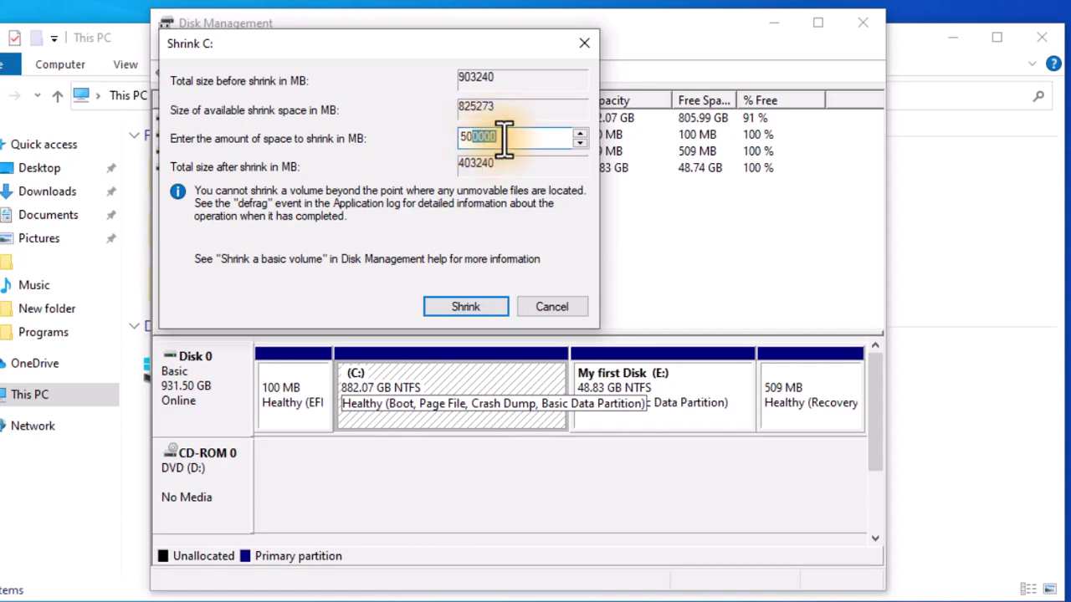
pyautogui.moveTo(521, 139); pyautogui.dragTo(459, 142)
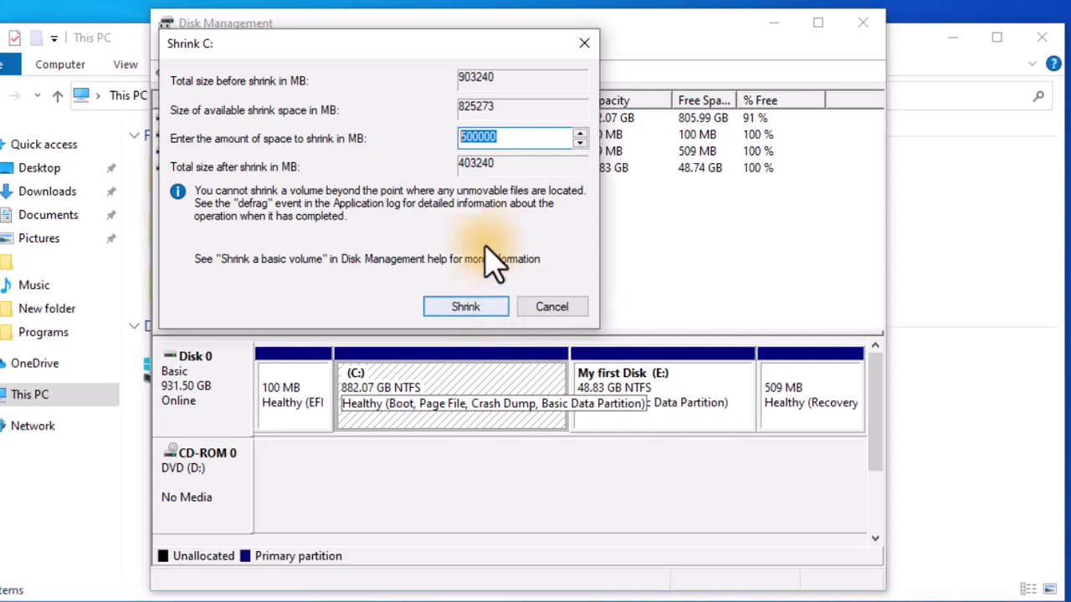
pyautogui.click(498, 306)
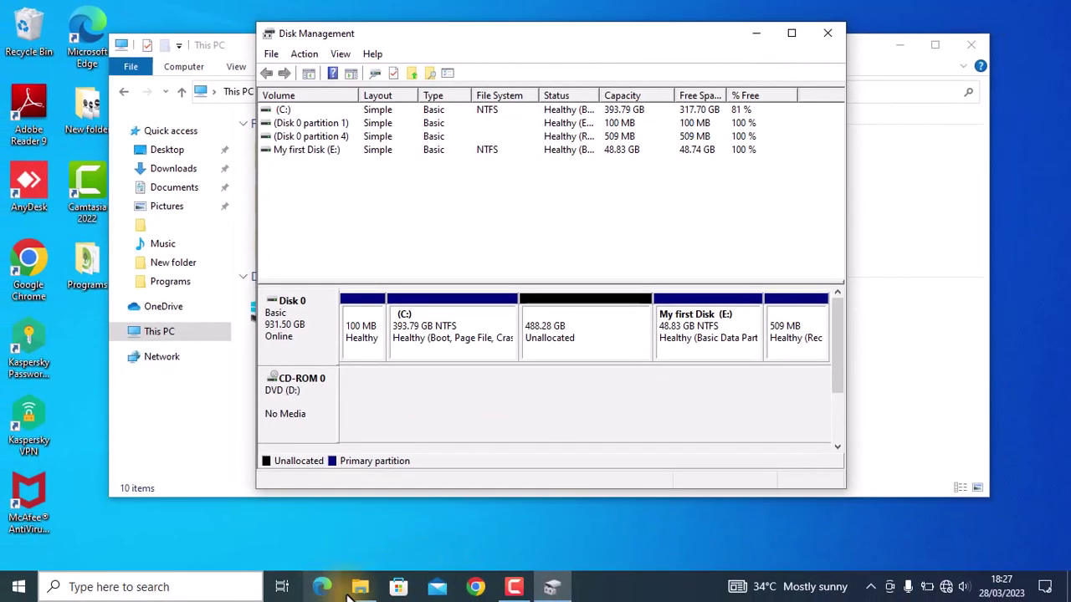
# Step: Refresh This PC in File Explorer, check the C: drive's new size, and return to Disk Management
pyautogui.click(362, 588)
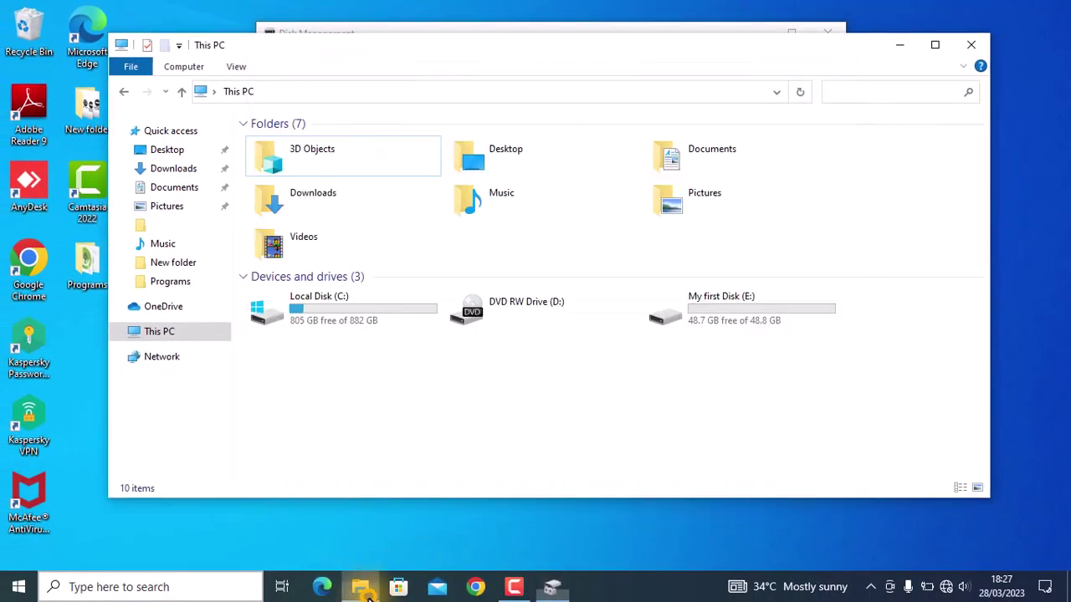
pyautogui.rightClick(428, 376)
pyautogui.click(479, 437)
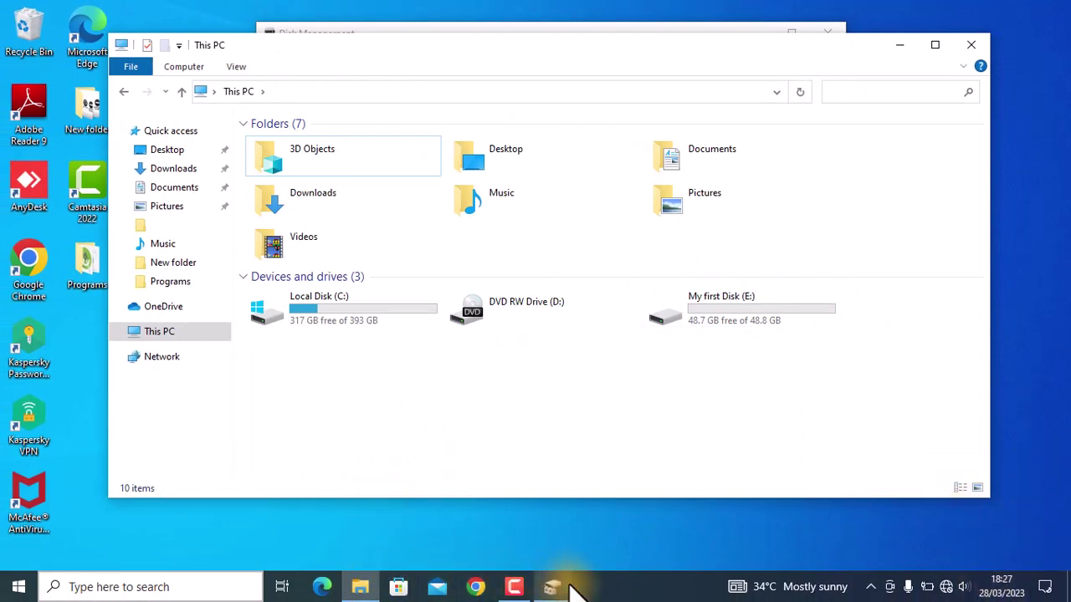
pyautogui.click(555, 588)
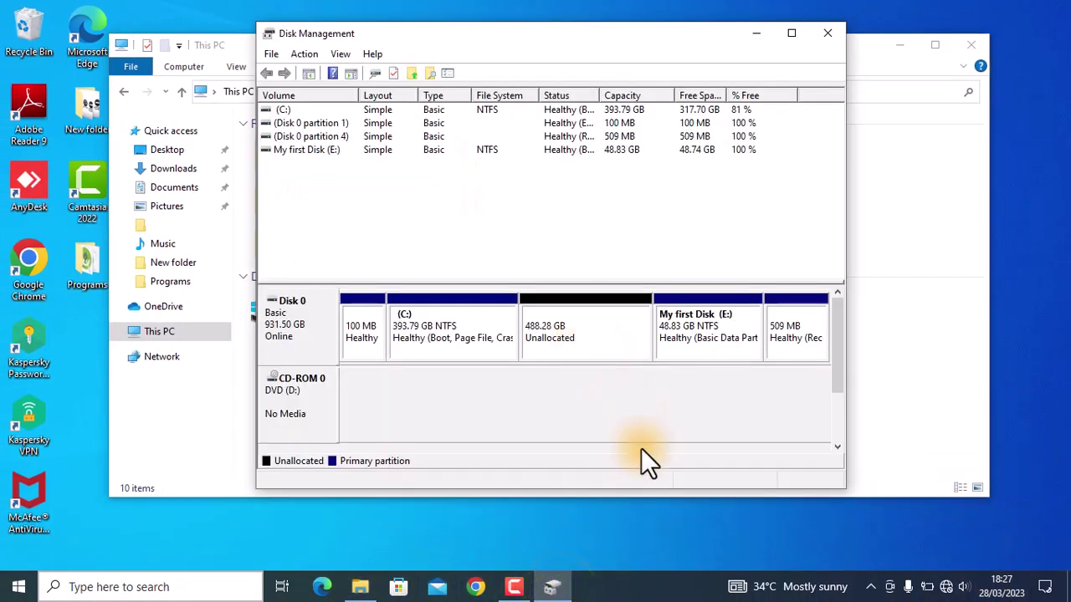
# Step: Start a new simple volume of 300000 MB in Disk 0's unallocated space and assign it drive letter F
pyautogui.rightClick(580, 340)
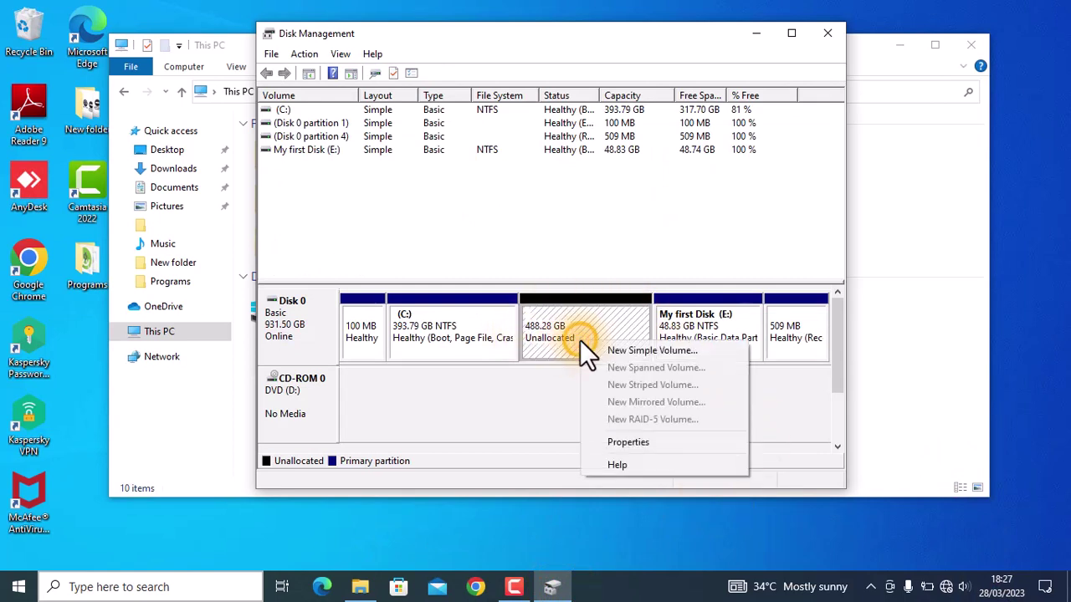
pyautogui.click(618, 352)
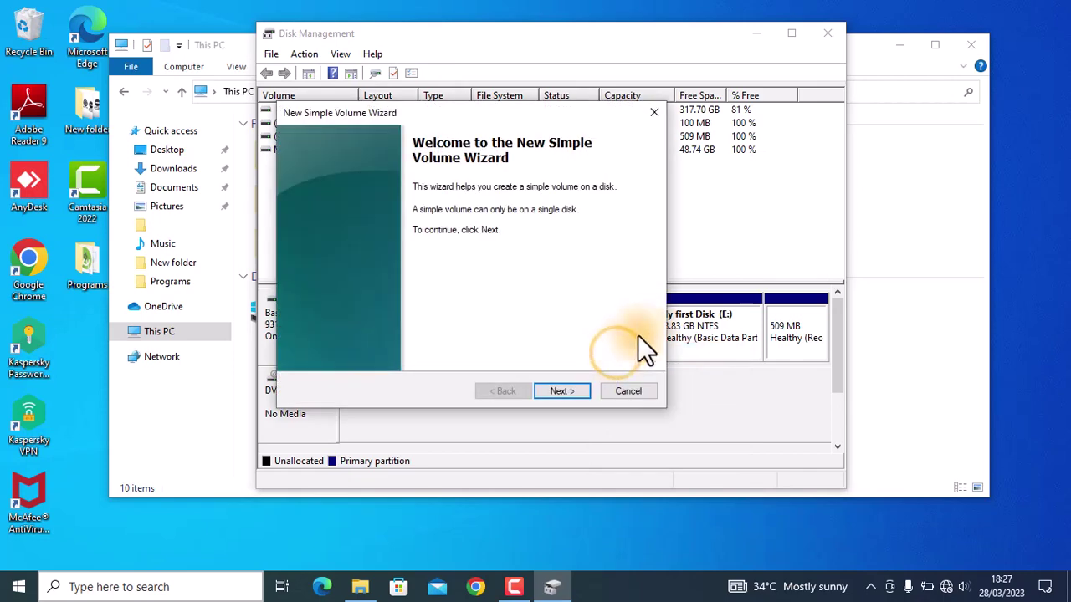
pyautogui.click(554, 391)
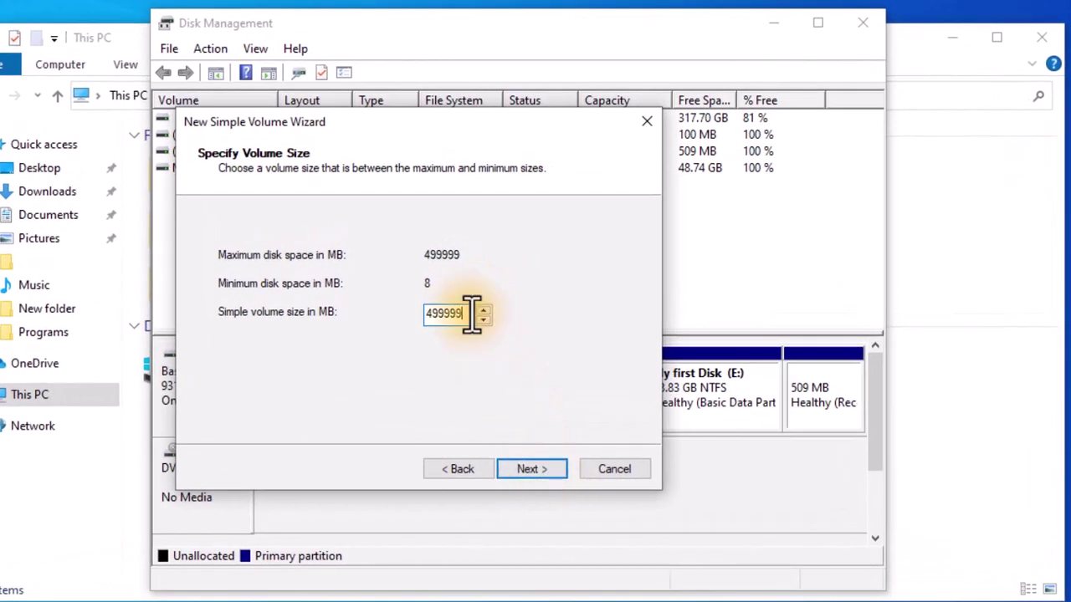
pyautogui.moveTo(471, 313); pyautogui.dragTo(359, 335)
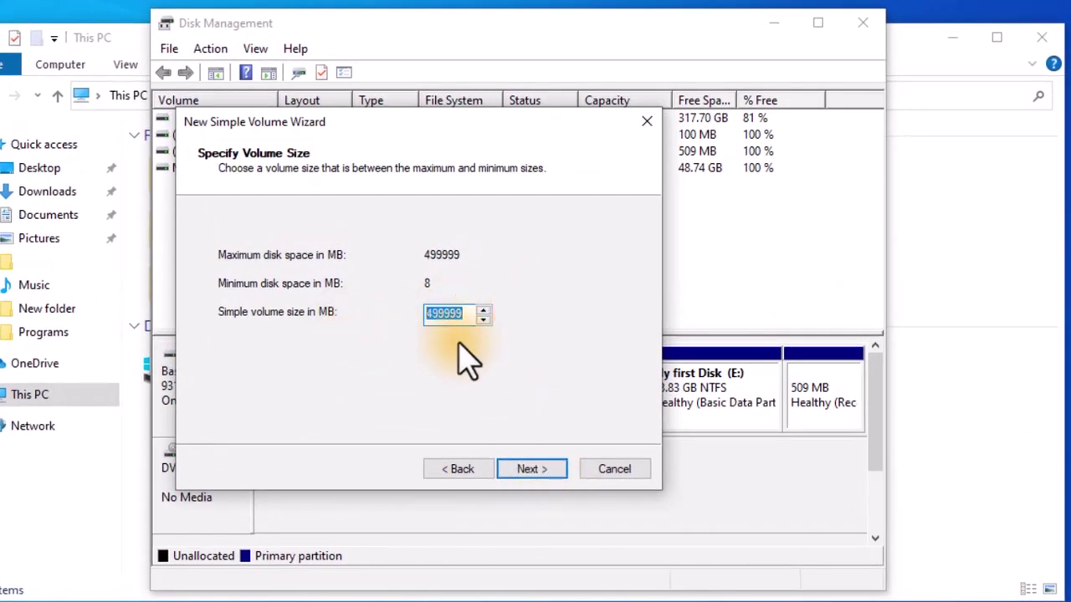
pyautogui.write('300000')
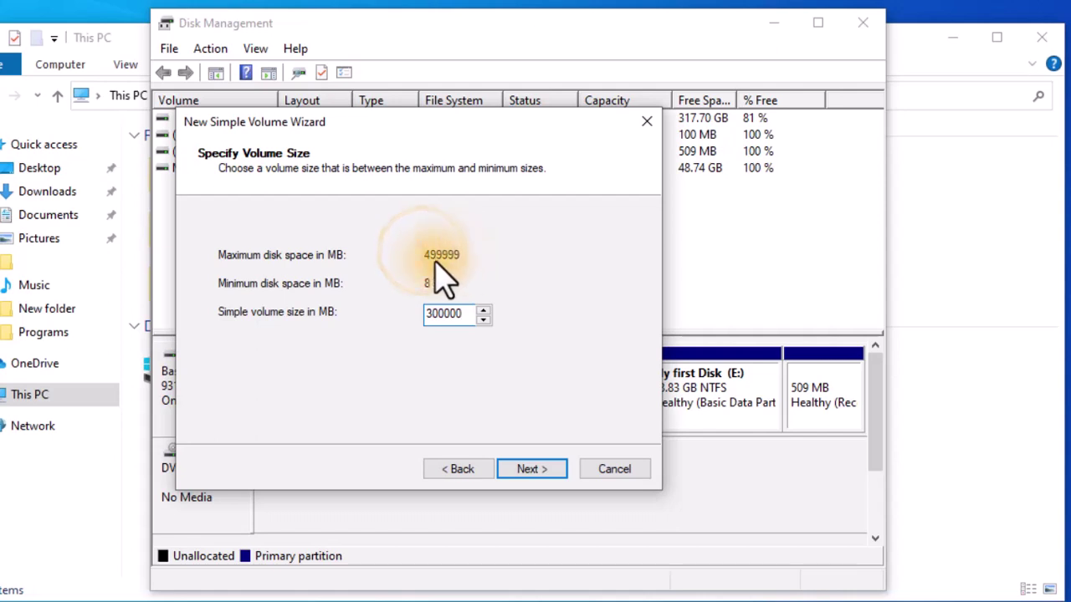
pyautogui.moveTo(464, 316); pyautogui.dragTo(427, 318)
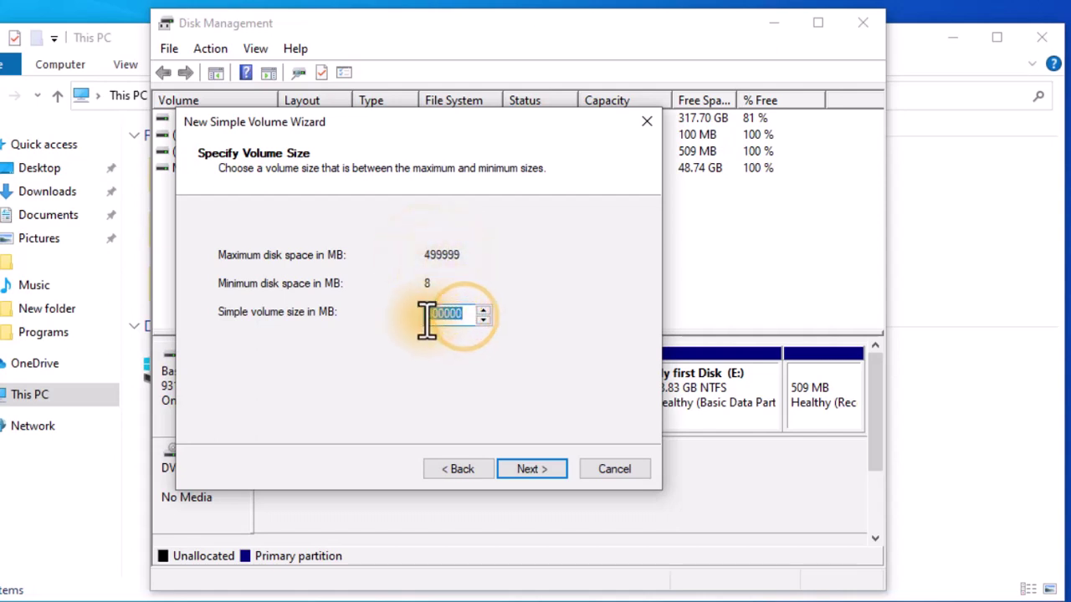
pyautogui.click(557, 468)
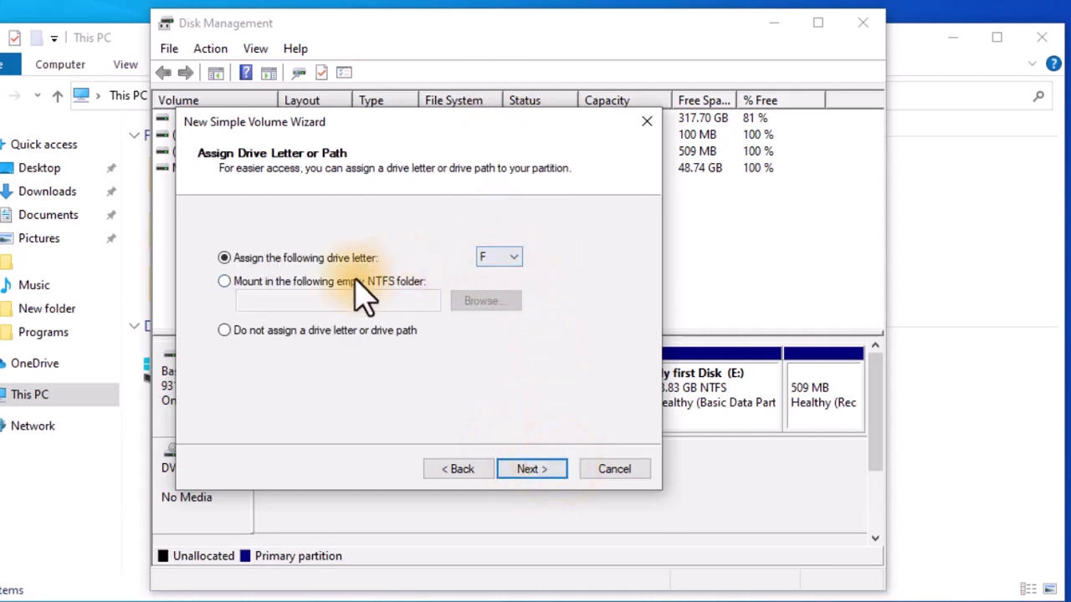
pyautogui.click(550, 467)
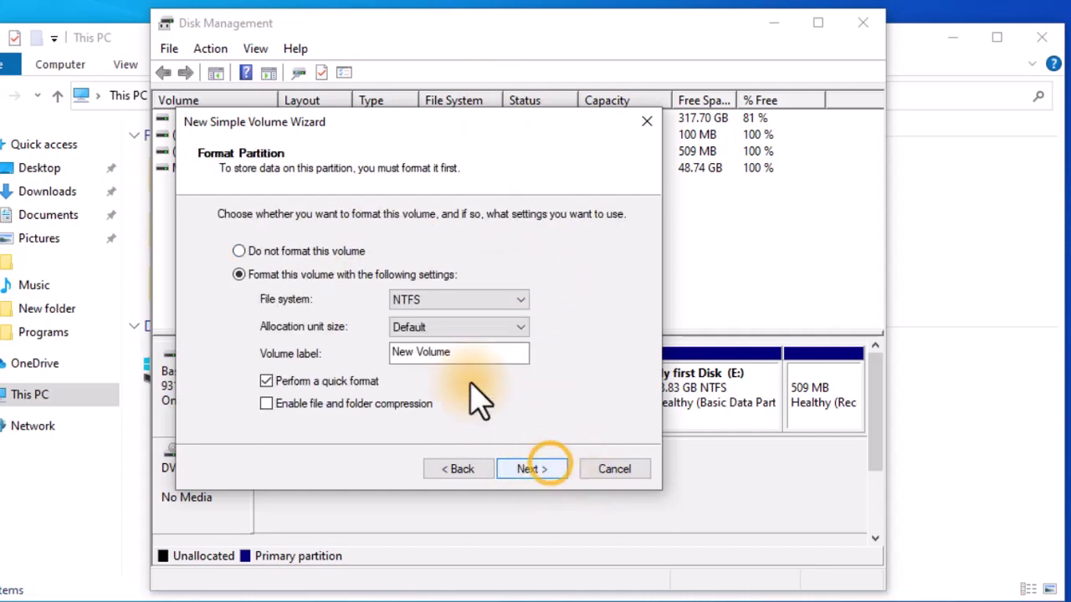
# Step: Label the new volume "My Second Disk", keep NTFS with quick format, and finish creating it
pyautogui.moveTo(462, 352); pyautogui.dragTo(383, 362)
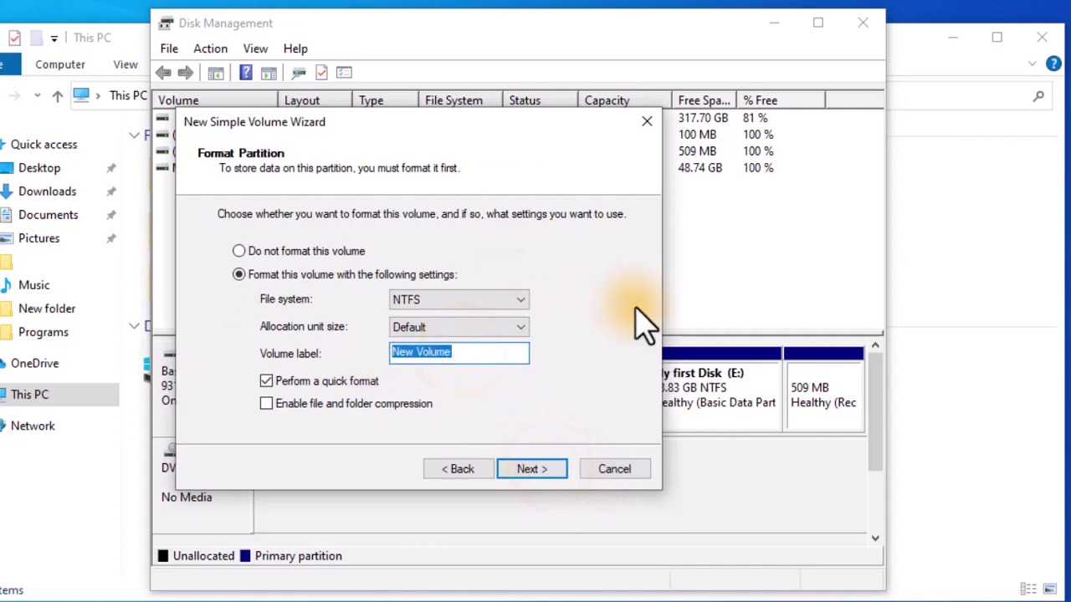
pyautogui.write('My')
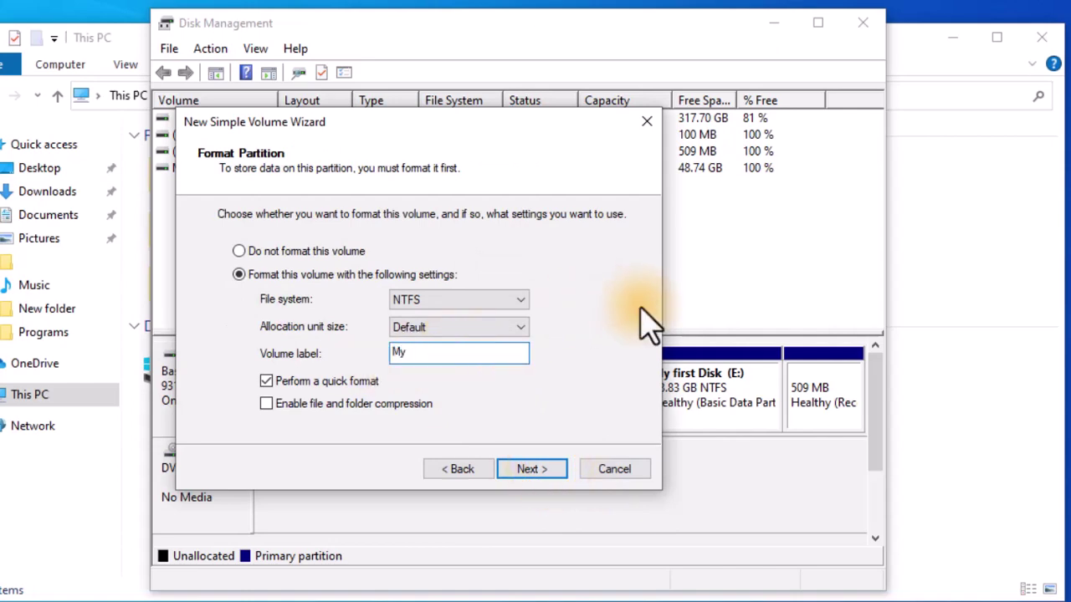
pyautogui.write(' Seco')
pyautogui.write('nd F')
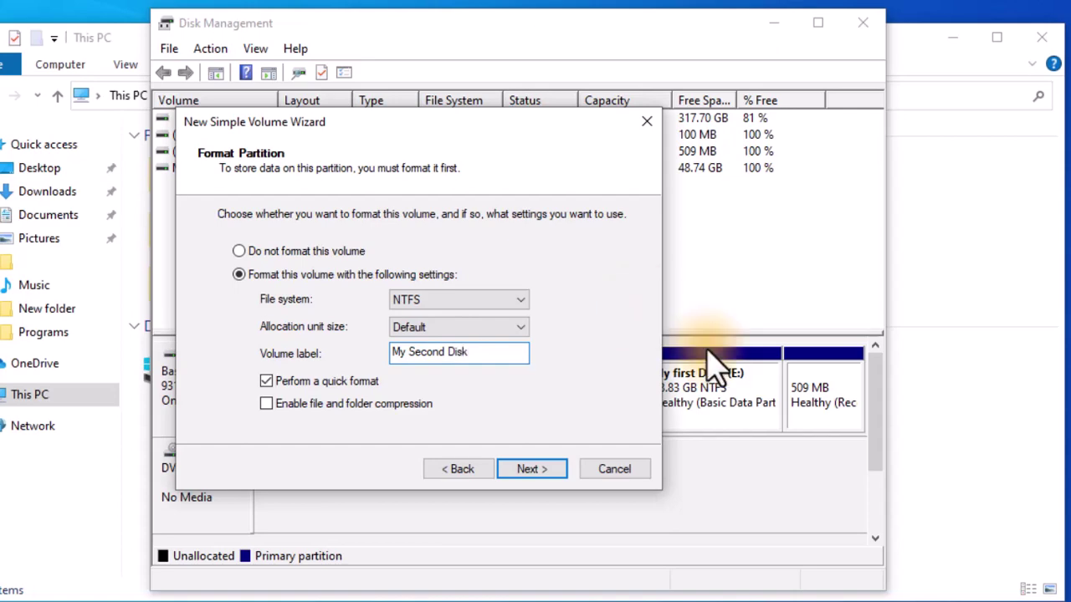
pyautogui.click(529, 479)
pyautogui.click(530, 470)
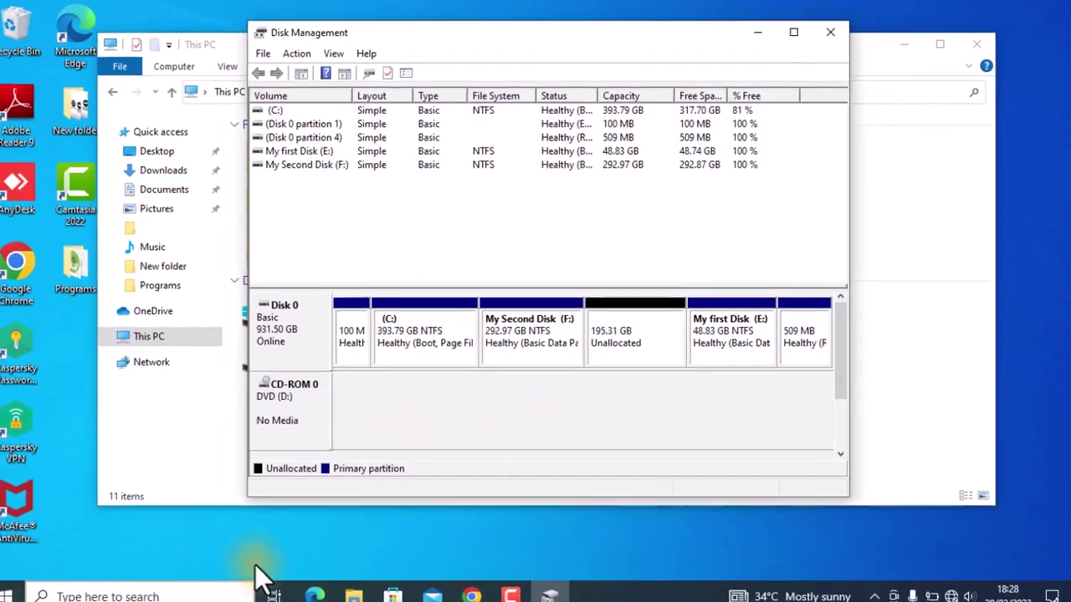
# Step: Switch to This PC in File Explorer, check the size of the new F: drive, and return to Disk Management
pyautogui.click(360, 587)
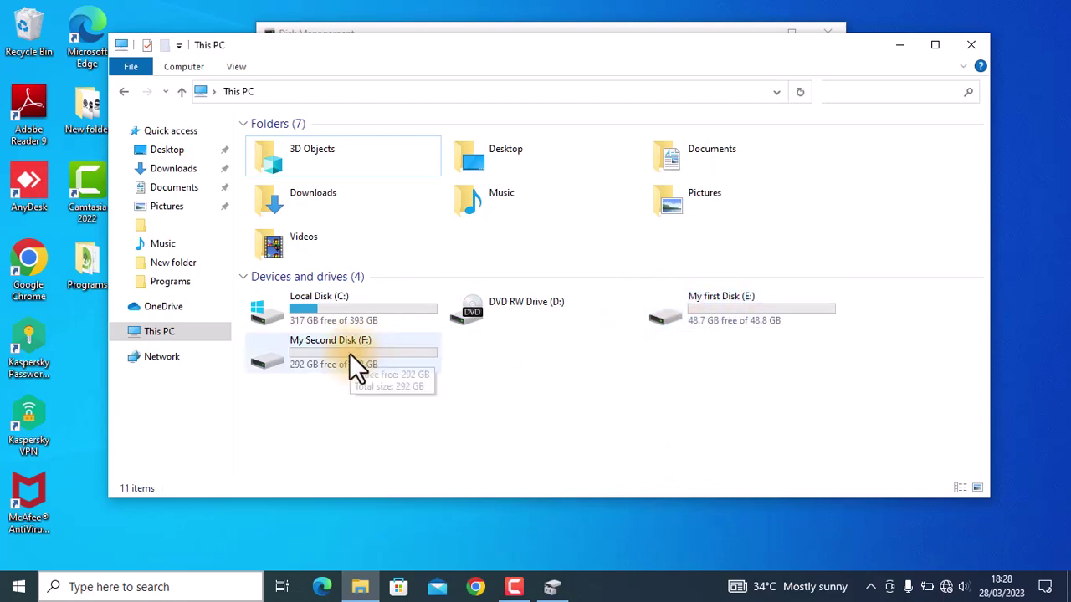
pyautogui.click(623, 374)
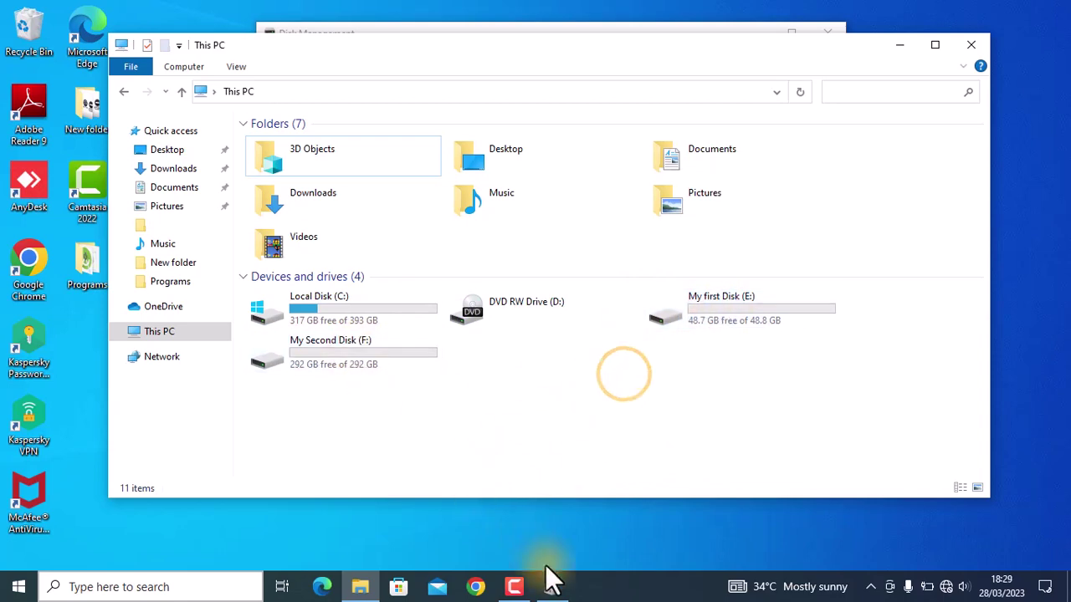
pyautogui.click(552, 586)
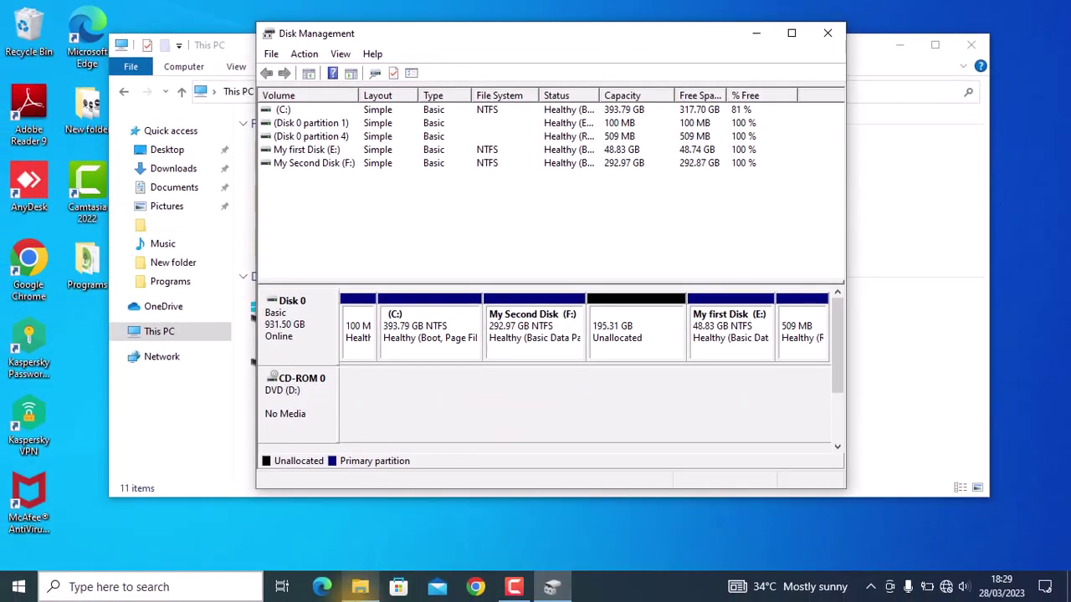
pyautogui.click(359, 587)
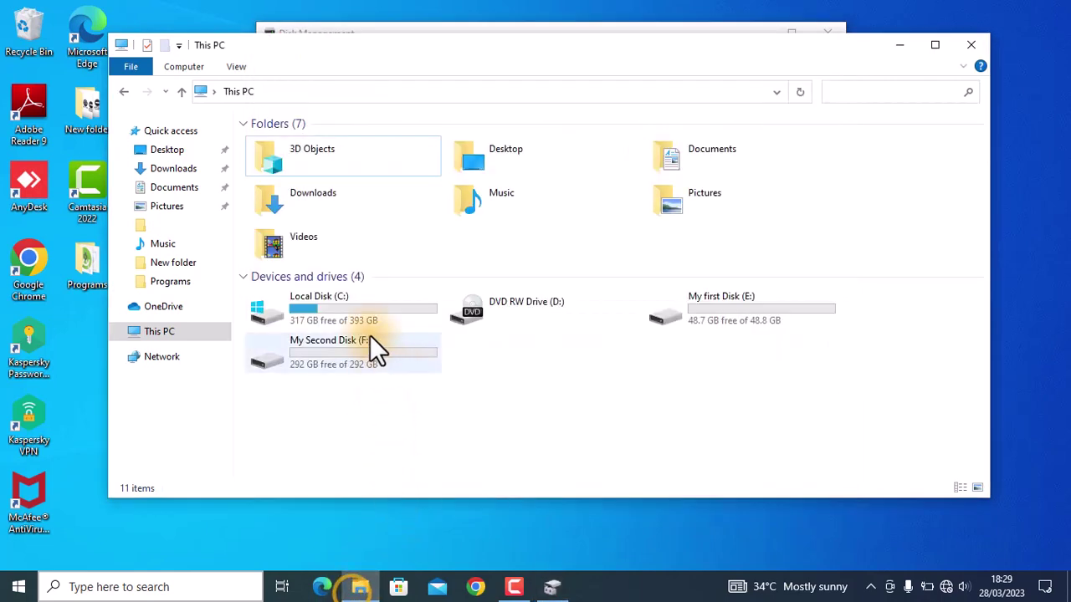
pyautogui.click(554, 586)
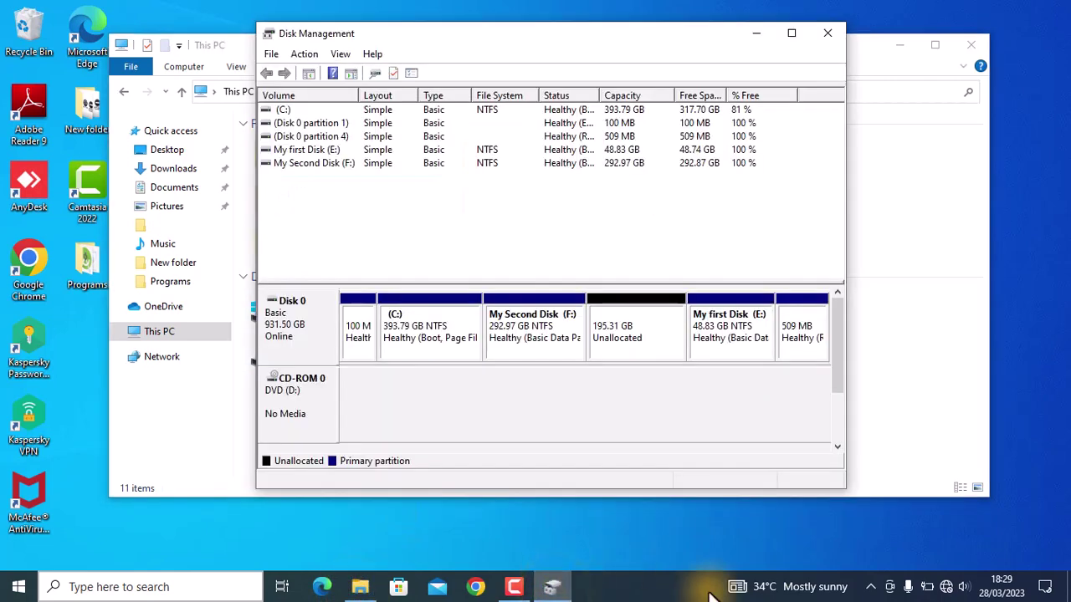
# Step: Delete the My Second Disk (F:) volume from Disk 0 and accept erasing its data
pyautogui.click(520, 343)
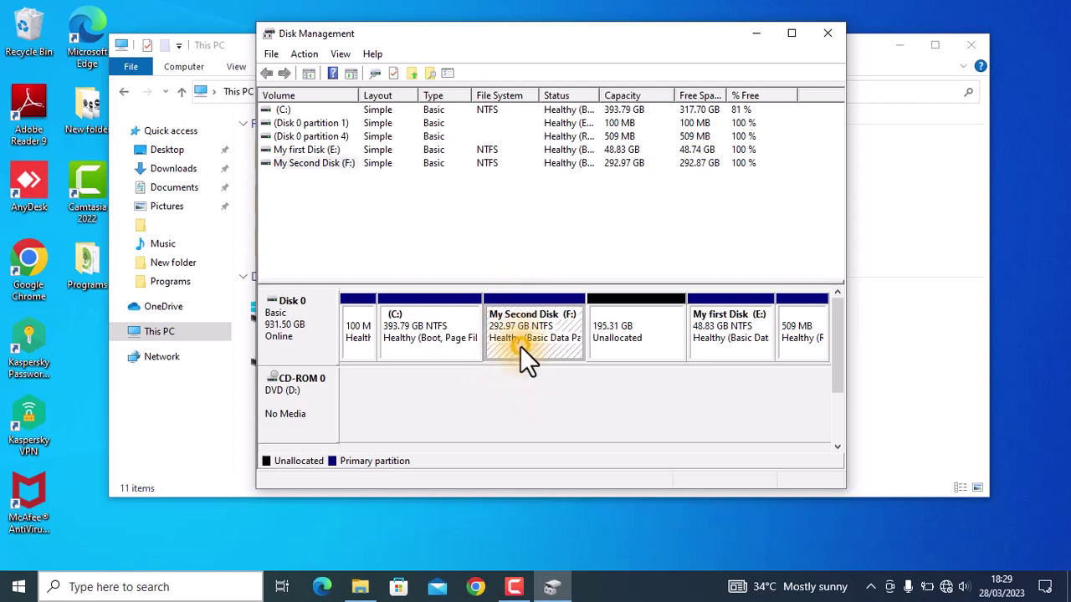
pyautogui.rightClick(520, 346)
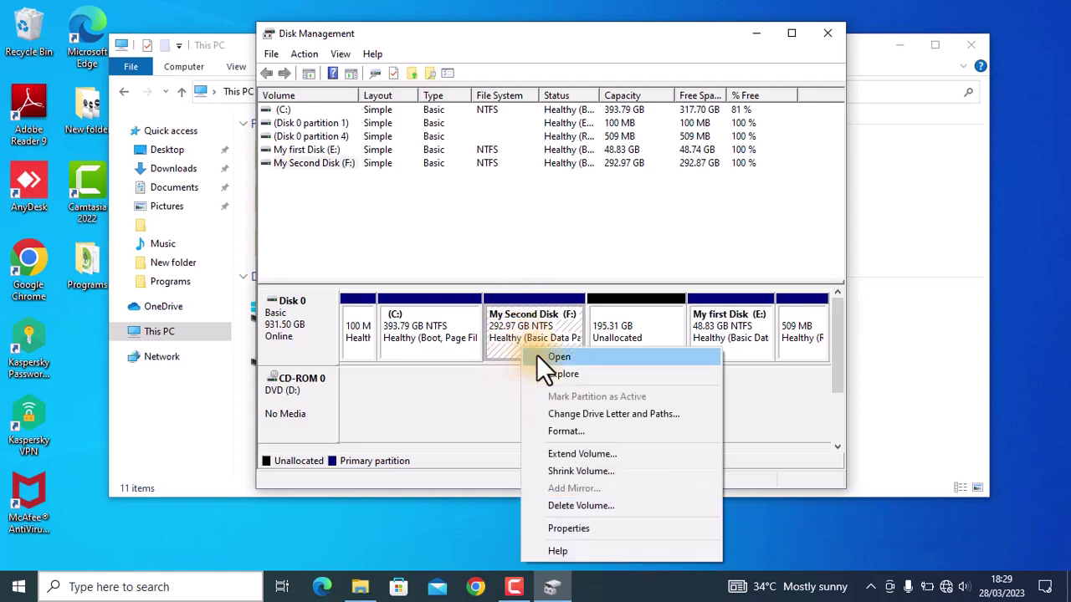
pyautogui.click(609, 505)
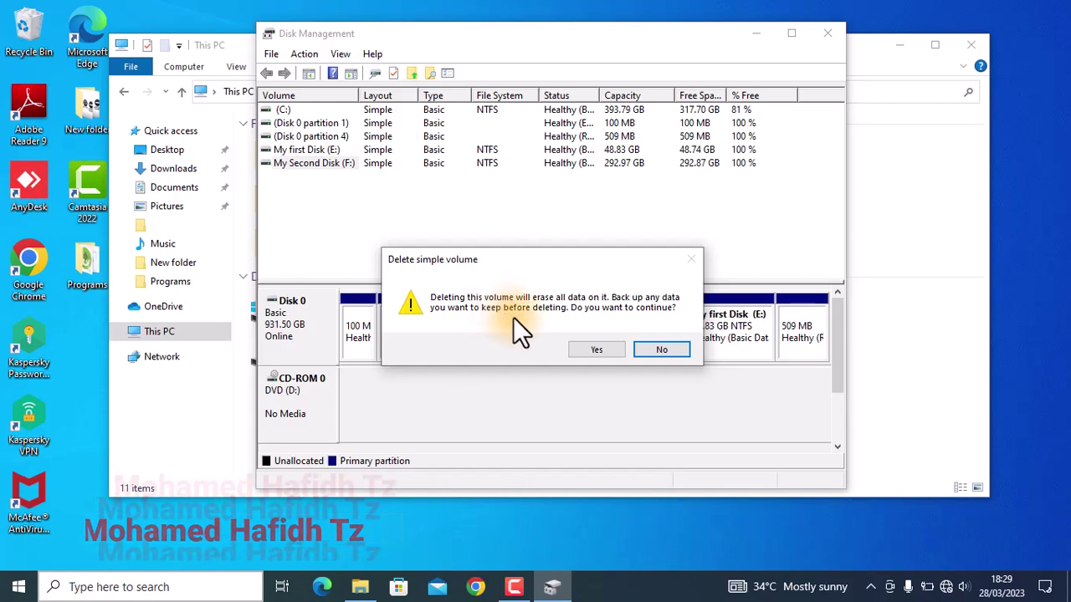
pyautogui.click(577, 350)
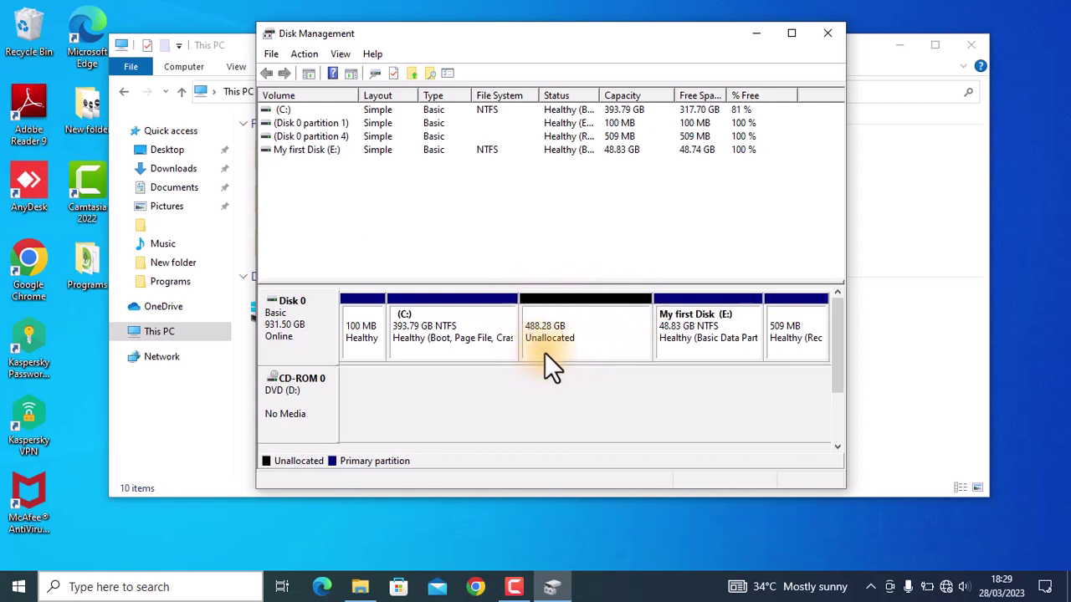
# Step: Check the remaining drives and the E: drive's size in File Explorer, then return to Disk Management
pyautogui.click(360, 586)
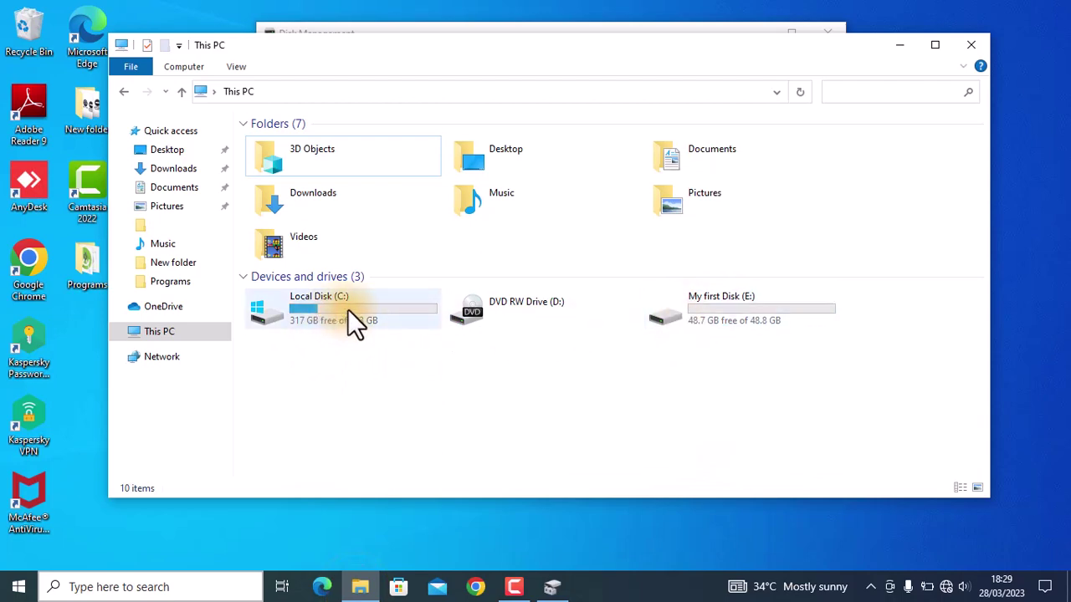
pyautogui.moveTo(731, 302)
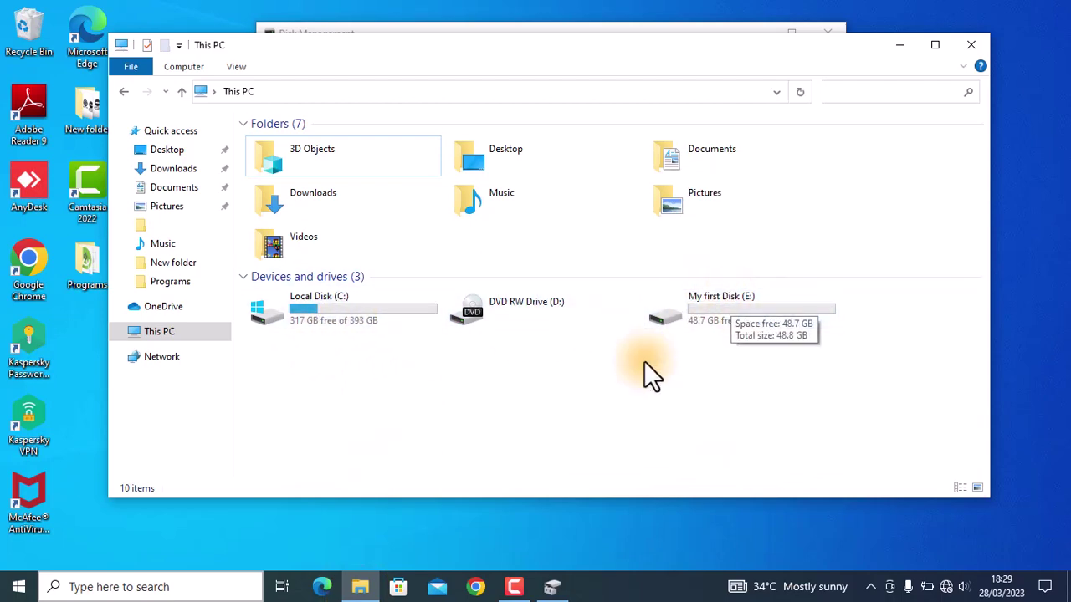
pyautogui.click(550, 586)
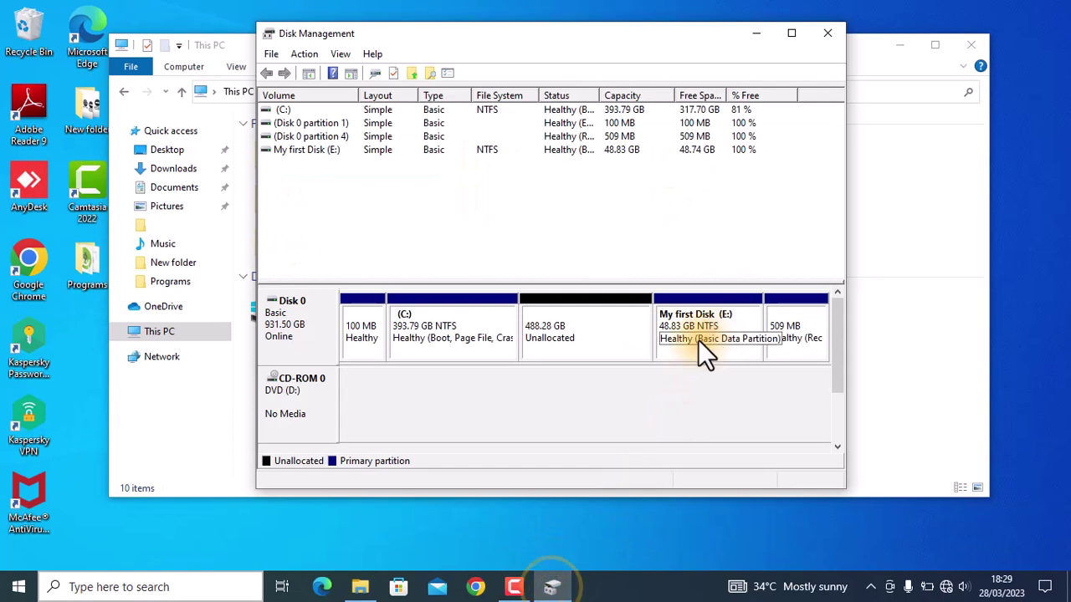
# Step: Delete the My first Disk (E:) volume from Disk 0 and accept erasing its data
pyautogui.rightClick(681, 354)
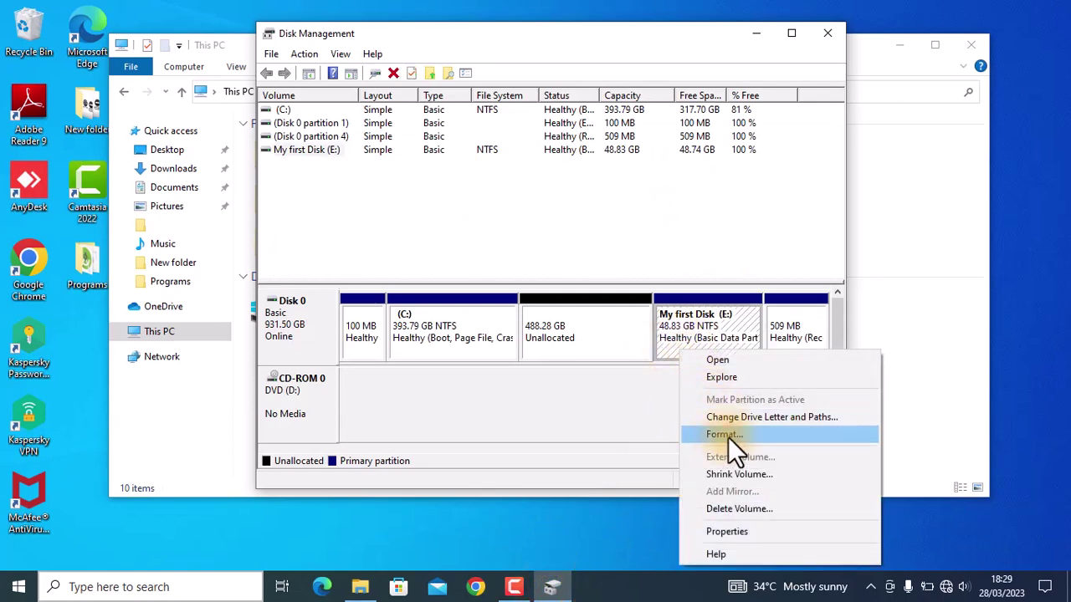
pyautogui.click(770, 511)
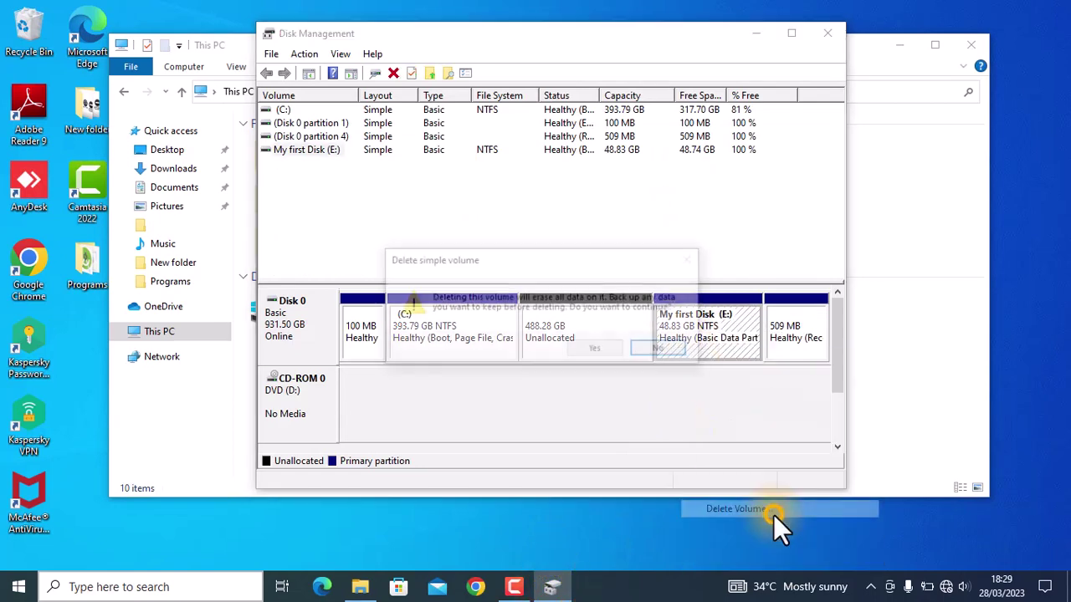
pyautogui.click(594, 350)
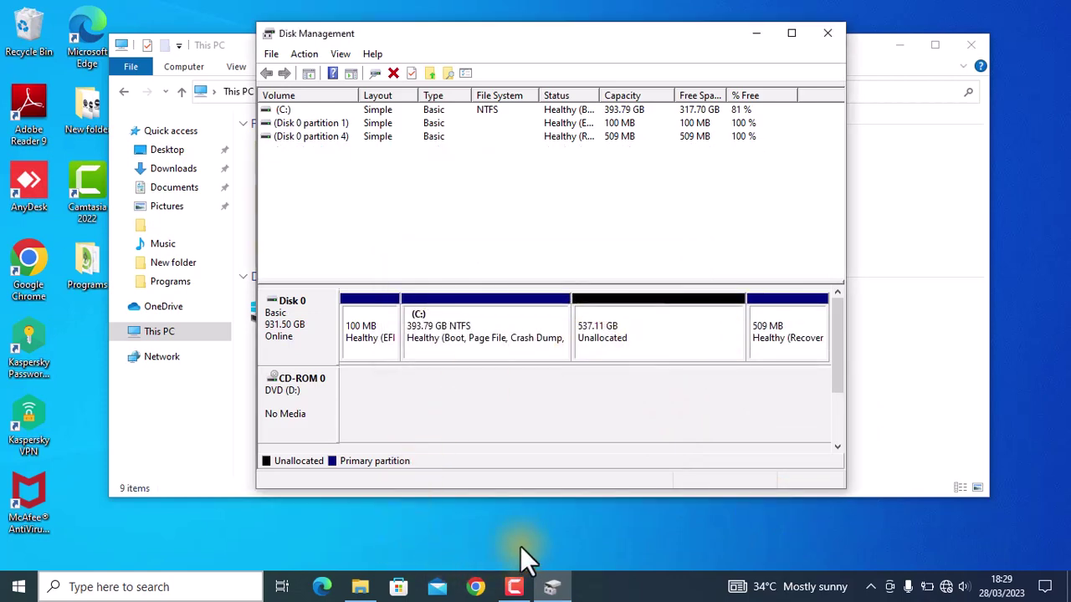
# Step: Refresh This PC in File Explorer, compare the C: drive's size with Disk Management, and return to Disk Management
pyautogui.click(360, 586)
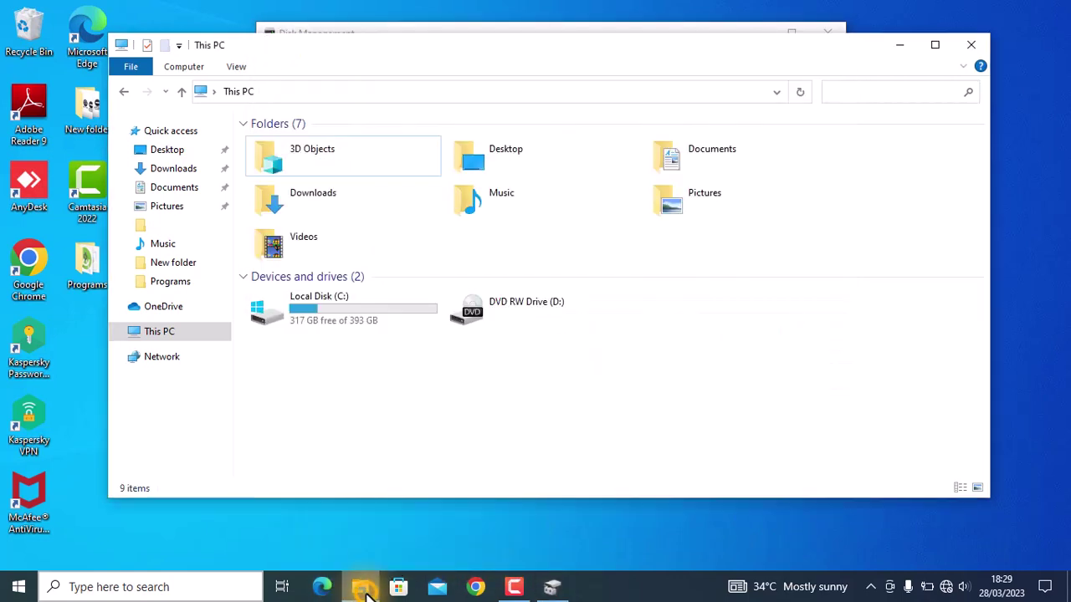
pyautogui.rightClick(353, 375)
pyautogui.click(409, 442)
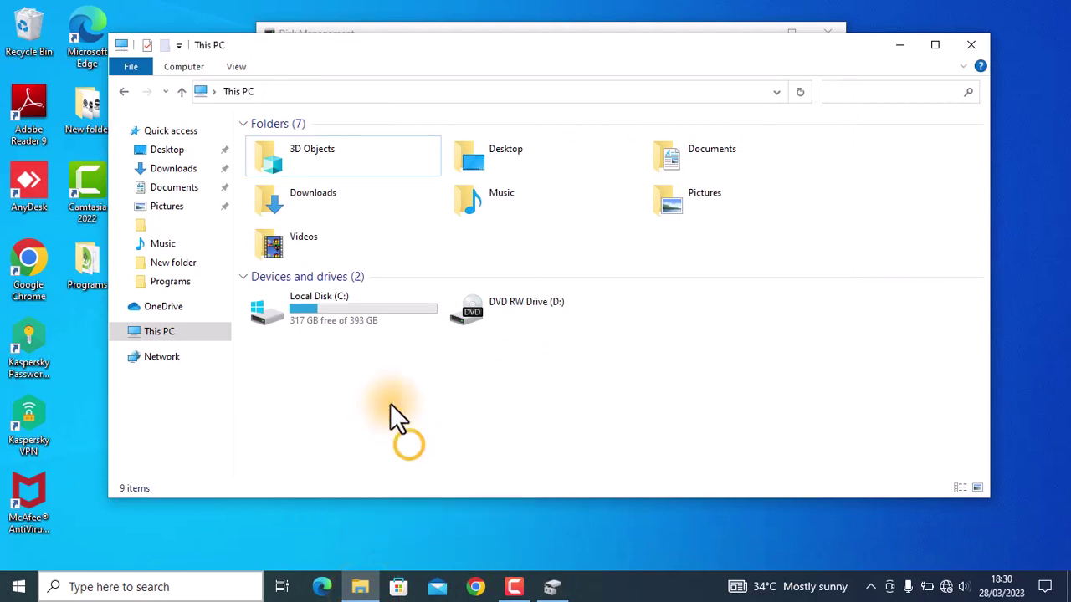
pyautogui.rightClick(370, 361)
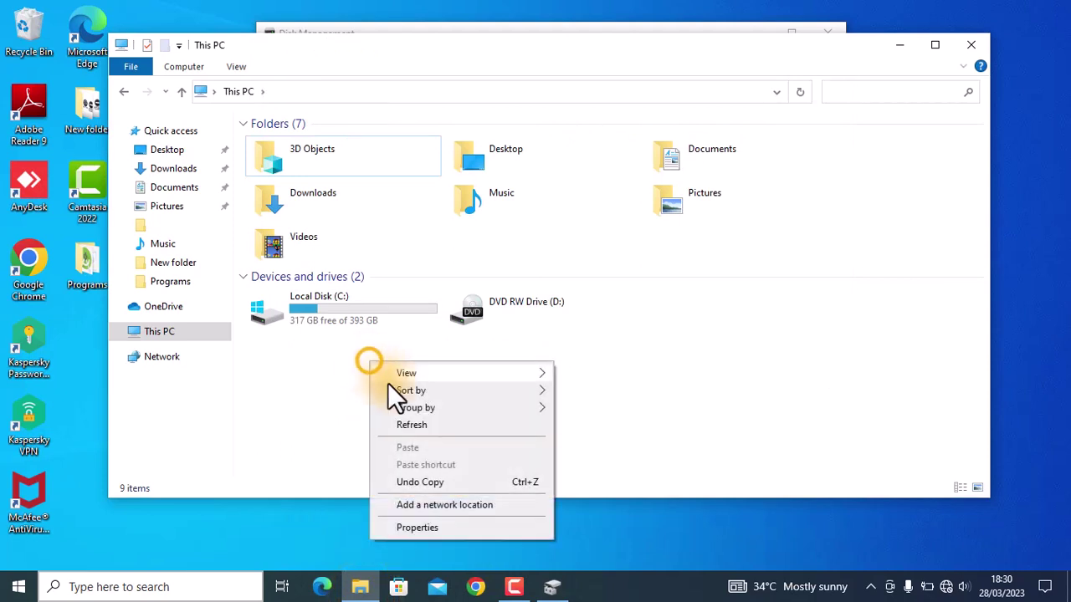
pyautogui.click(384, 425)
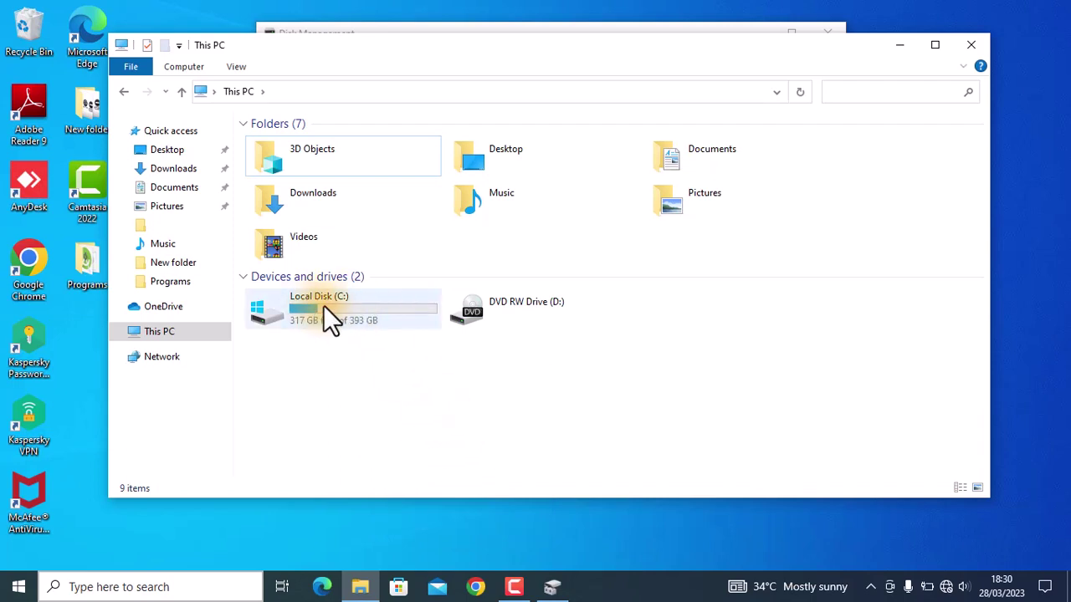
pyautogui.click(552, 587)
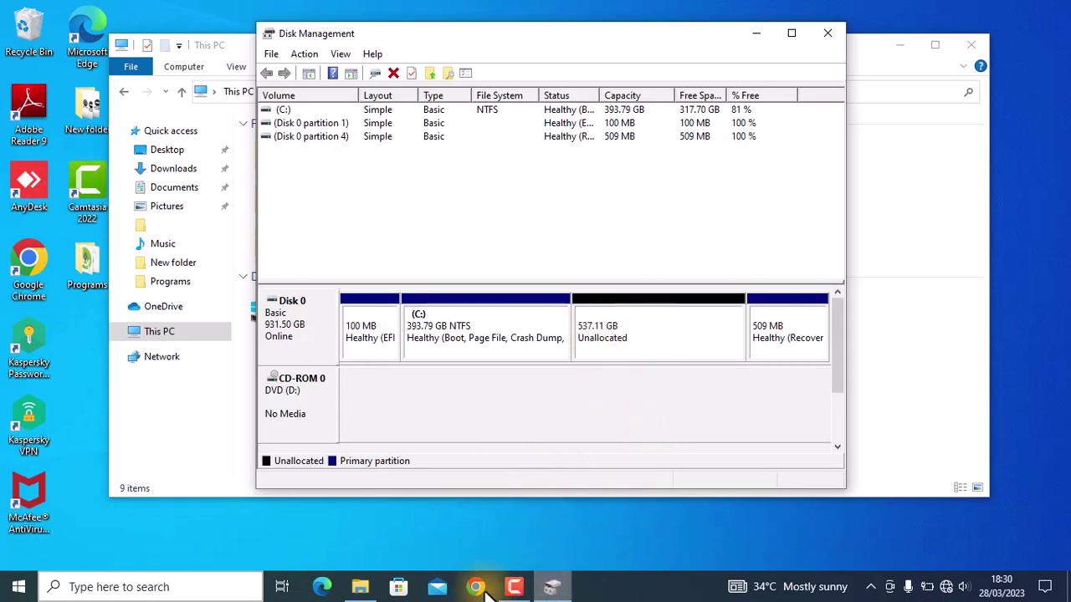
pyautogui.click(360, 587)
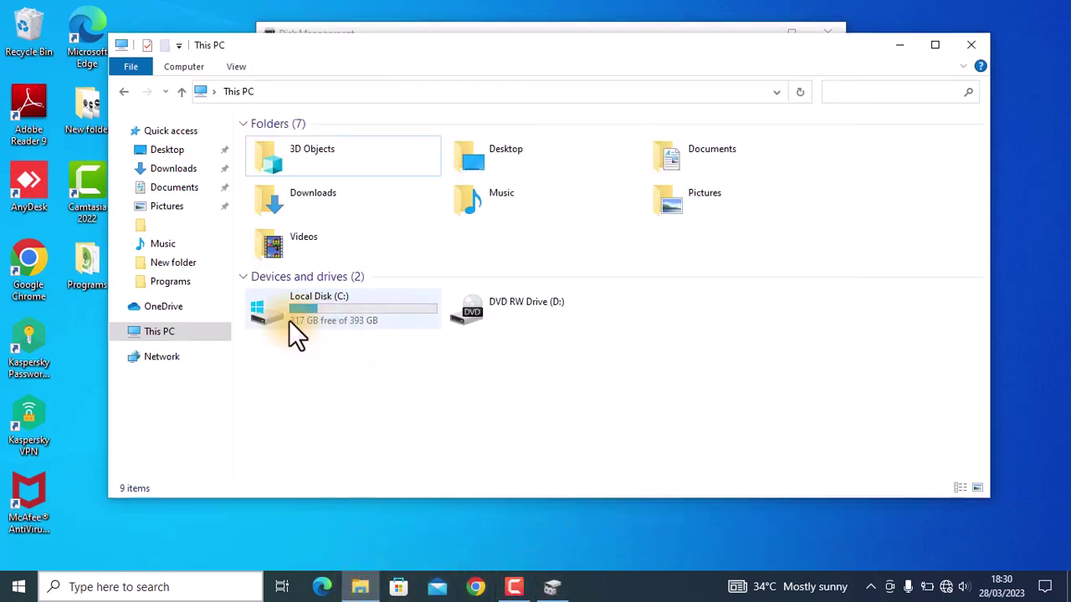
pyautogui.click(552, 587)
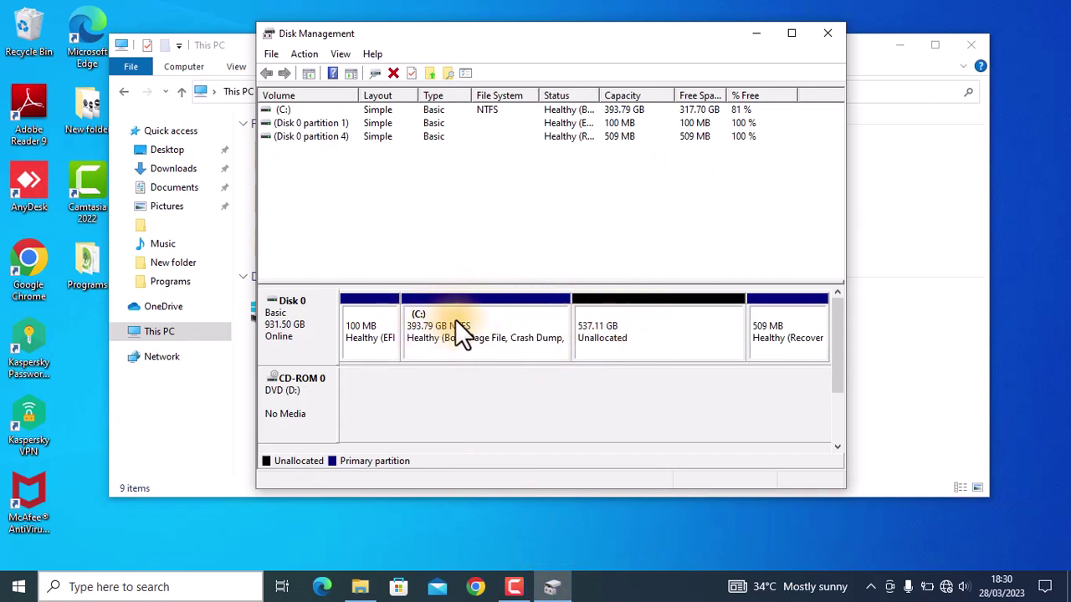
# Step: Extend the C: volume on Disk 0 with all 550000 MB of the unallocated space and complete the Extend Volume Wizard
pyautogui.rightClick(515, 324)
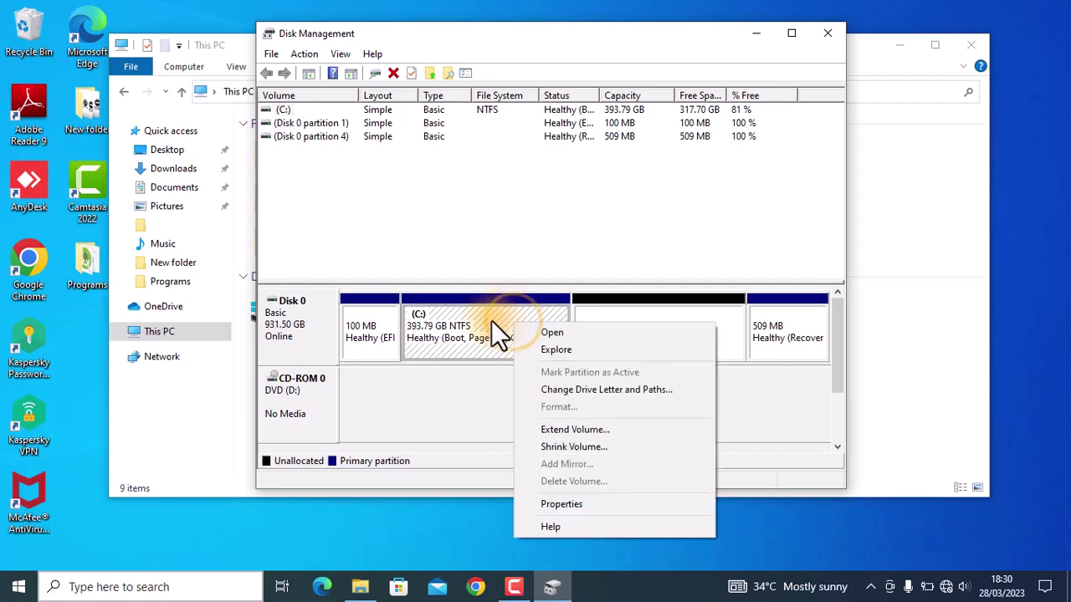
pyautogui.click(482, 350)
pyautogui.rightClick(482, 350)
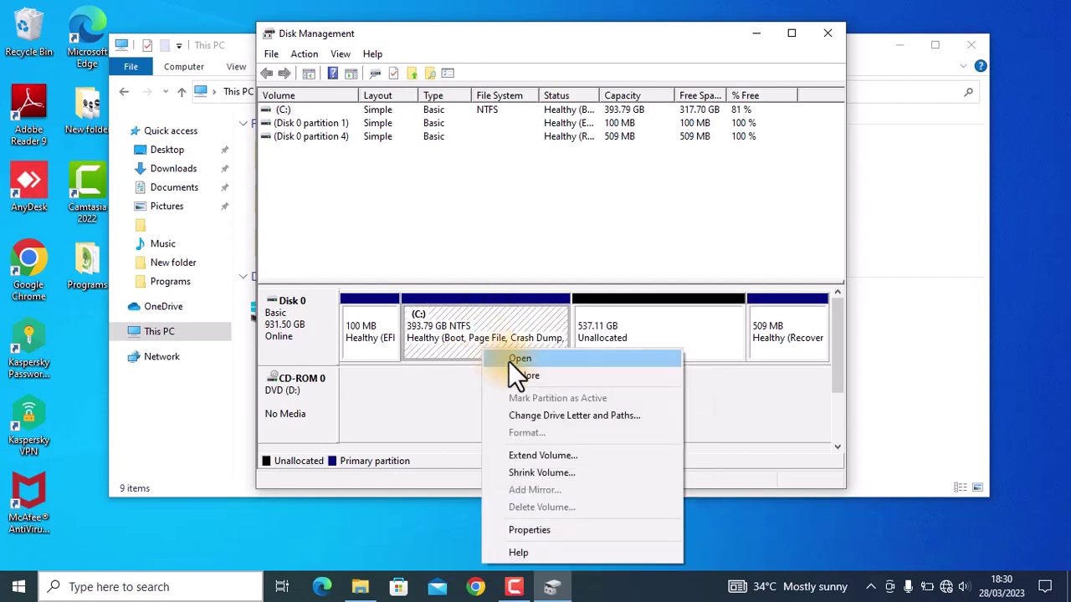
pyautogui.click(576, 456)
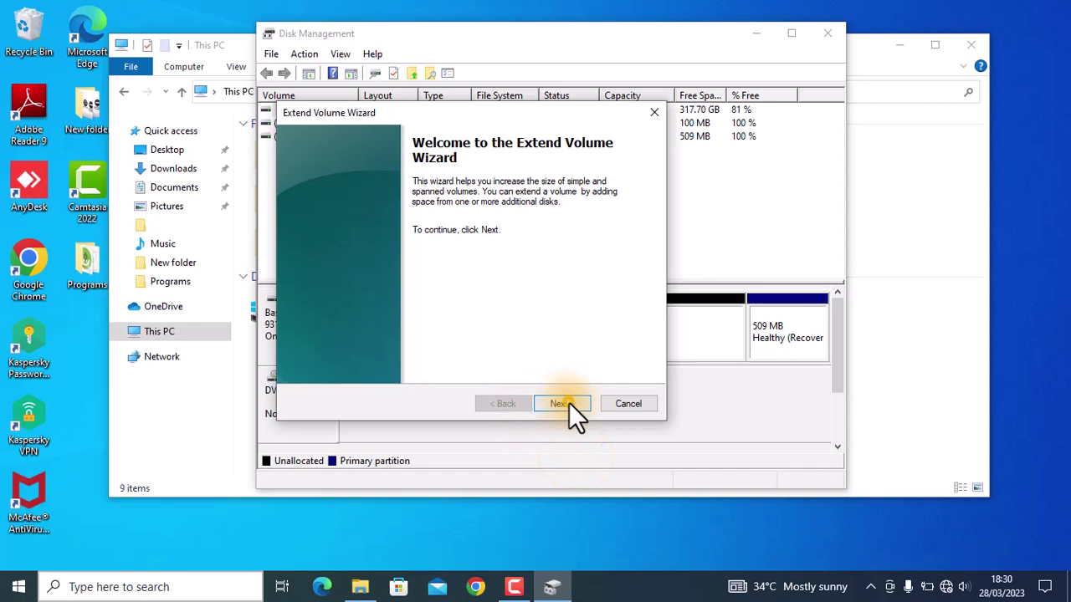
pyautogui.click(569, 403)
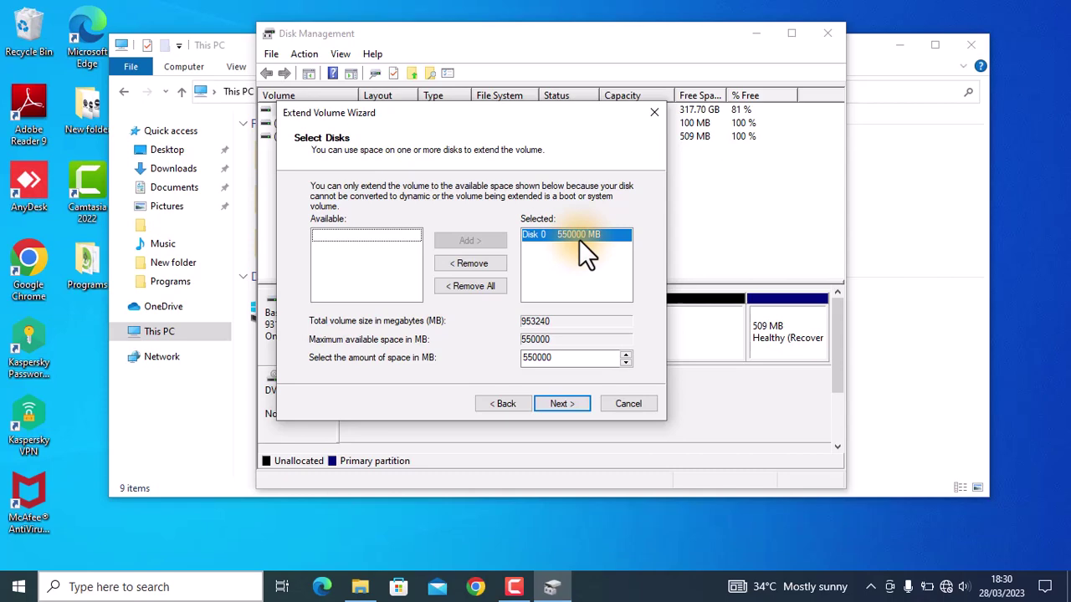
pyautogui.click(570, 404)
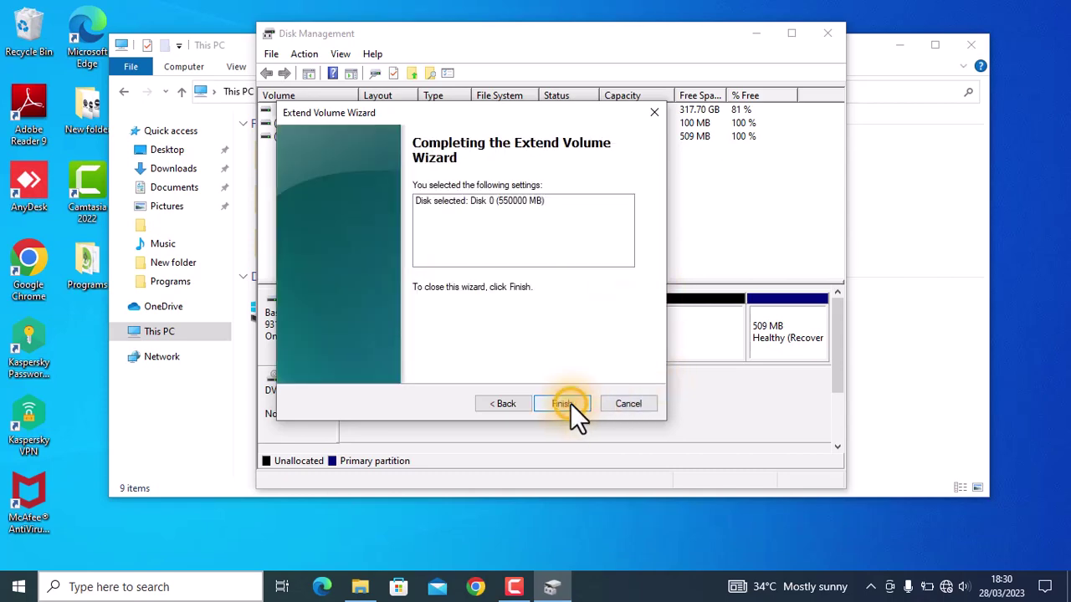
pyautogui.click(569, 404)
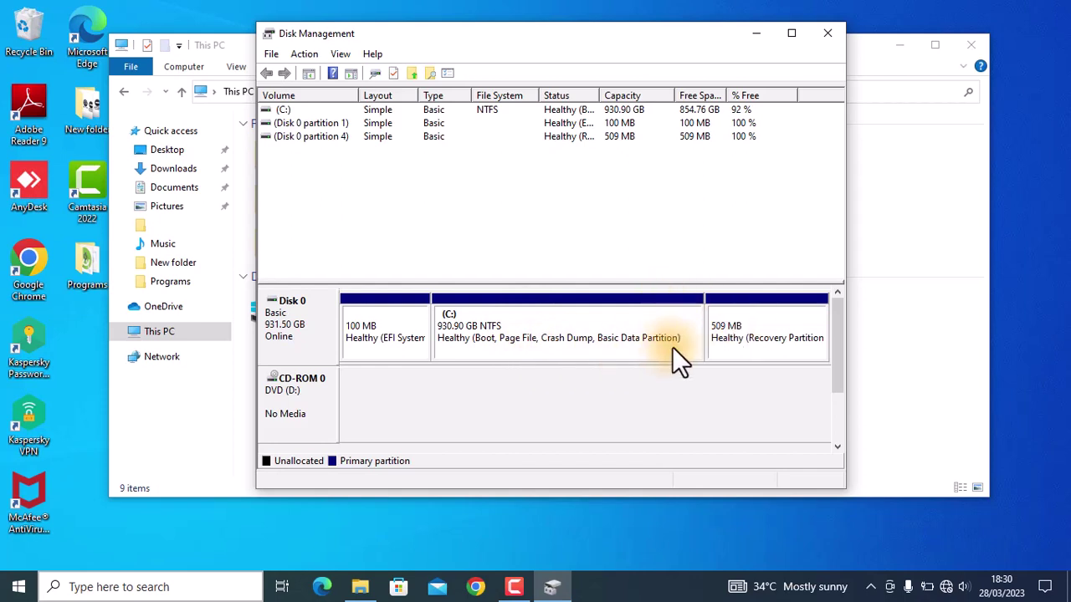
# Step: Refresh This PC in File Explorer to check the extended C: drive's total size and free space, and return to Disk Management
pyautogui.click(362, 590)
pyautogui.rightClick(352, 379)
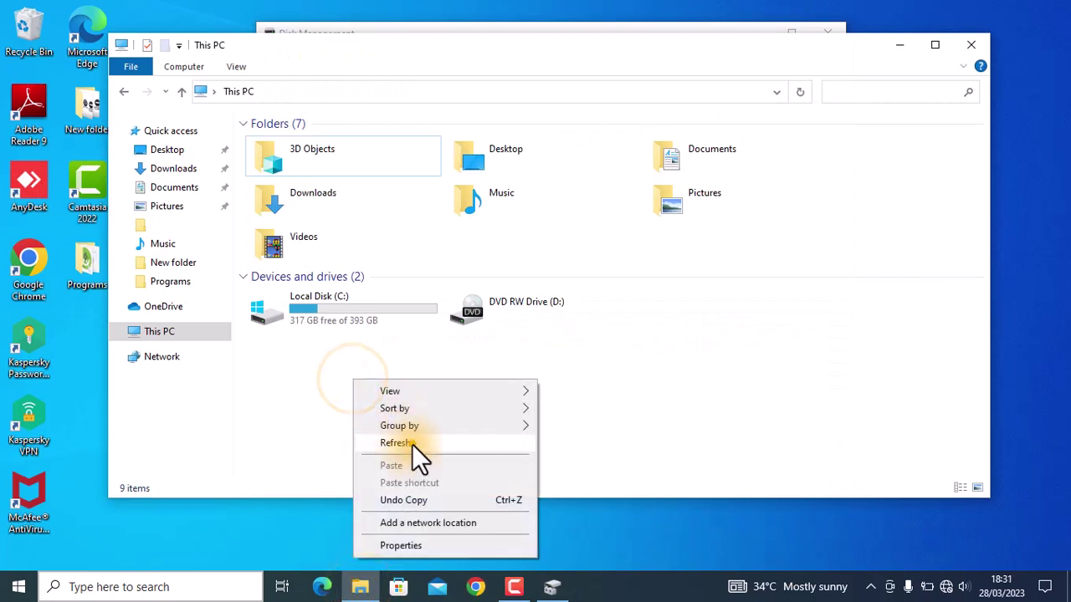
pyautogui.click(412, 444)
pyautogui.moveTo(286, 323)
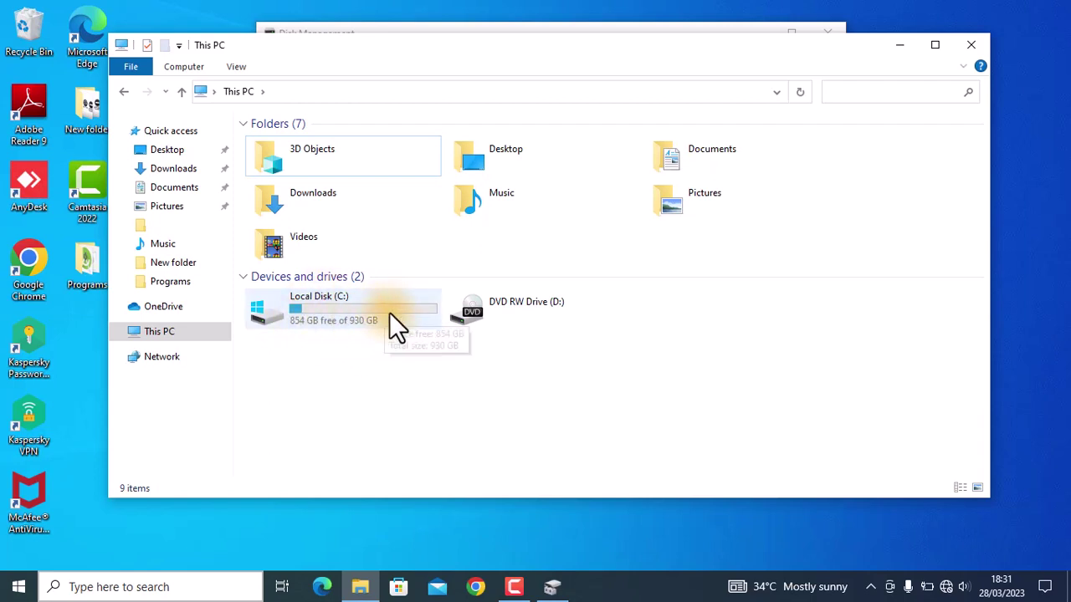
pyautogui.click(552, 586)
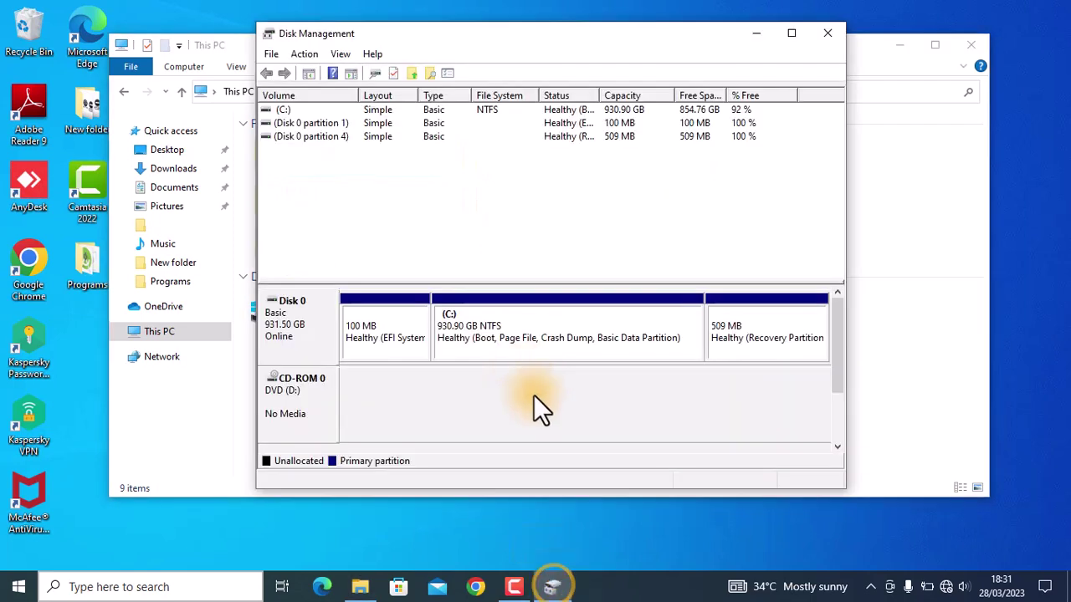